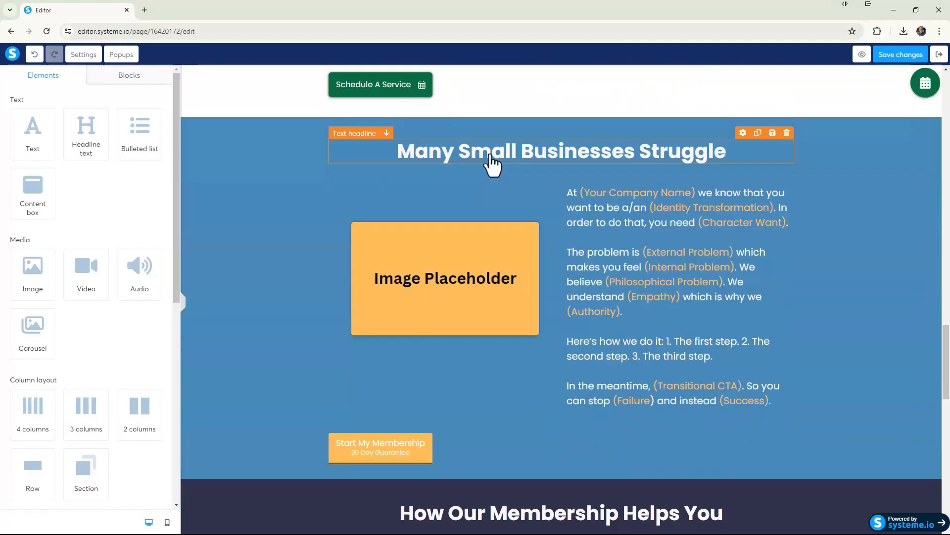
Replace the "Many Small Businesses Struggle" headline with "Getting and Keeping Your Sprinklers Going Isn't Easy".
click(494, 163)
click(494, 154)
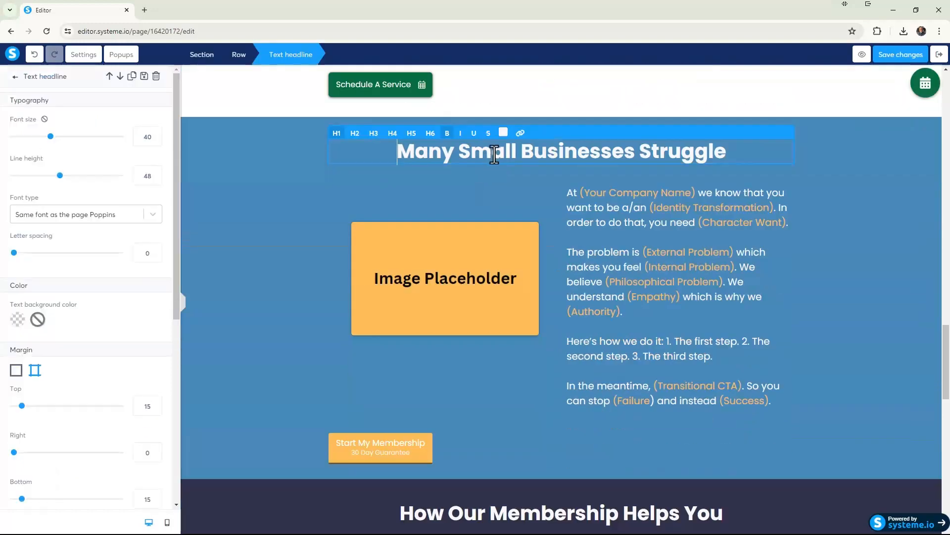
drag(459, 154, 729, 158)
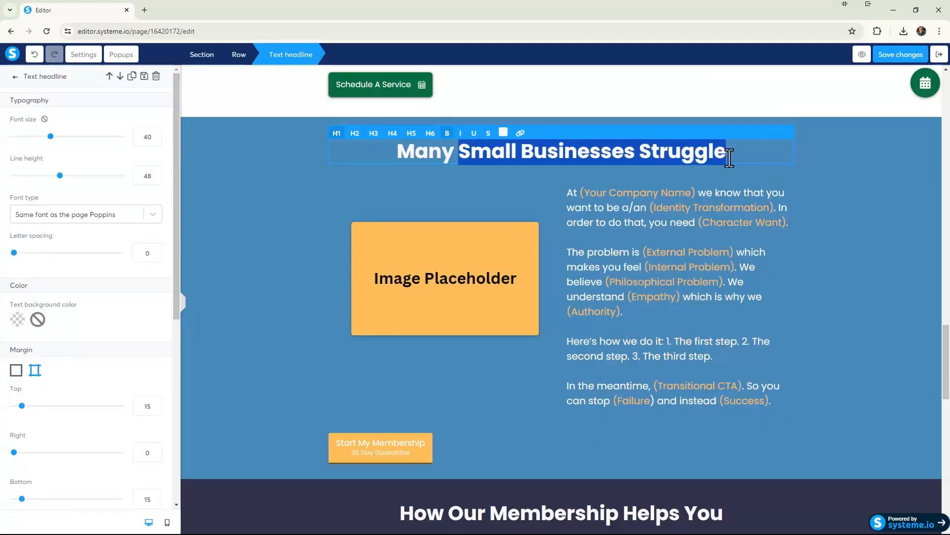
text(Getting)
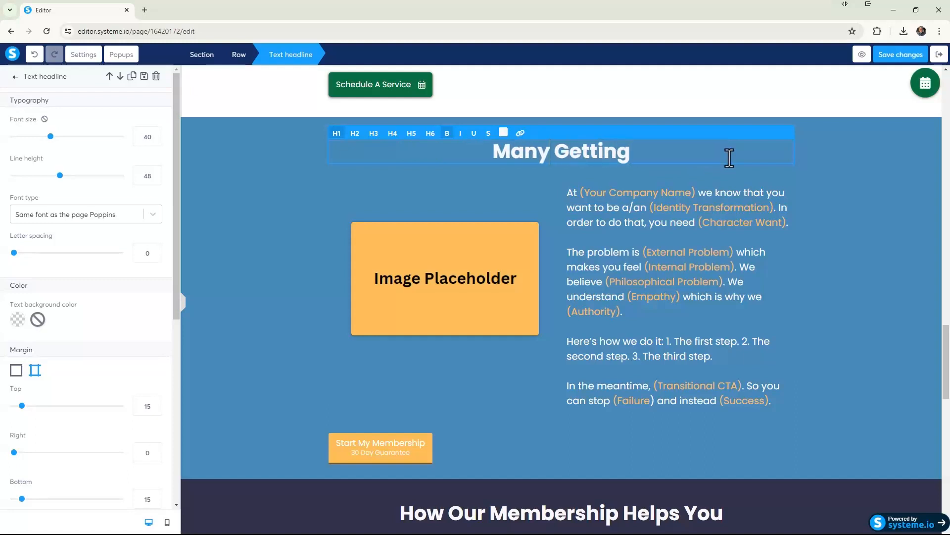
key(BackSpace)
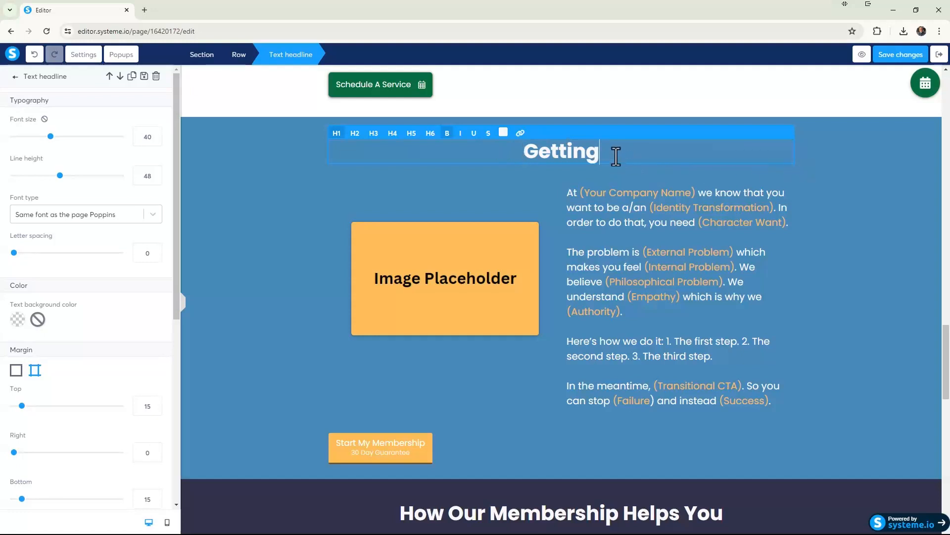
text(and Kle)
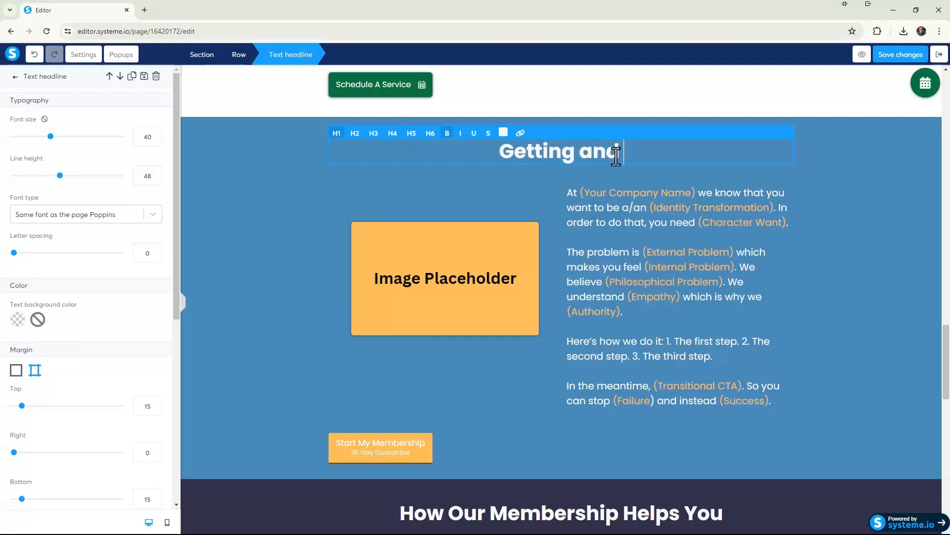
key(BackSpace)
key(BackSpace)
text(eepin)
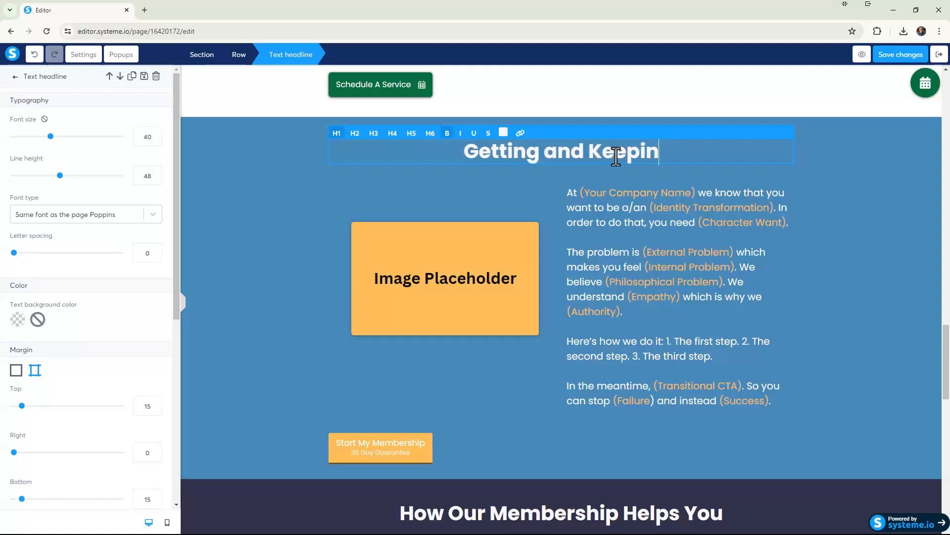
text(g Your Srpink)
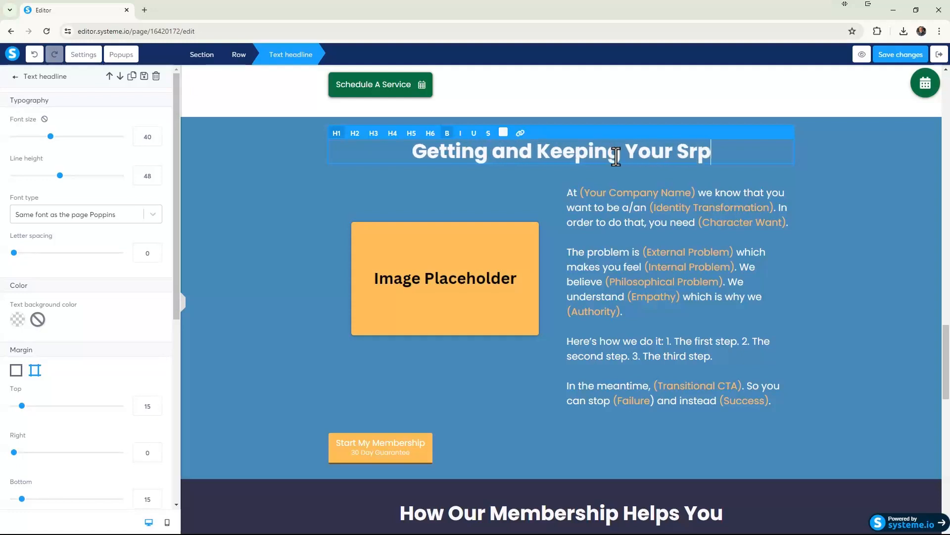
key(BackSpace)
key(BackSpace)
key(BackSpace)
key(BackSpace)
key(BackSpace)
text(prinkl)
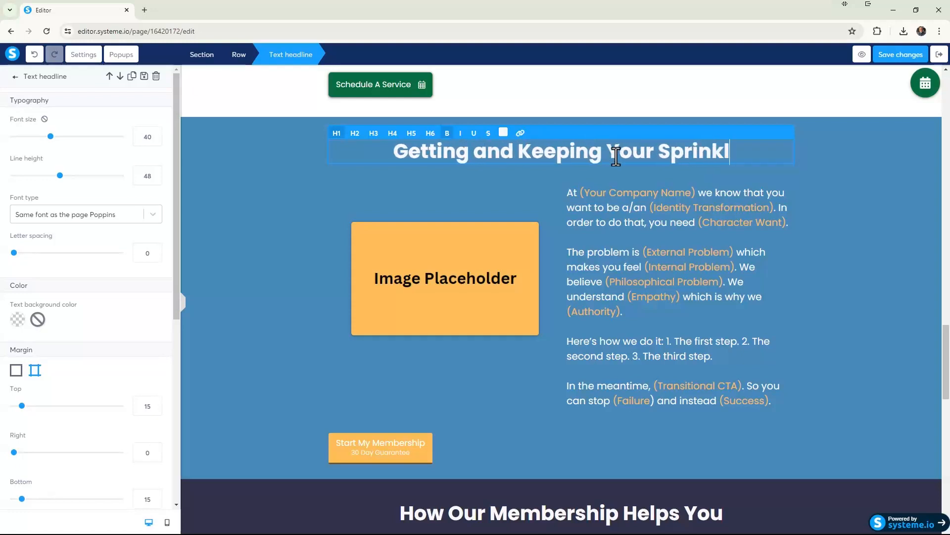
text(ers Going )
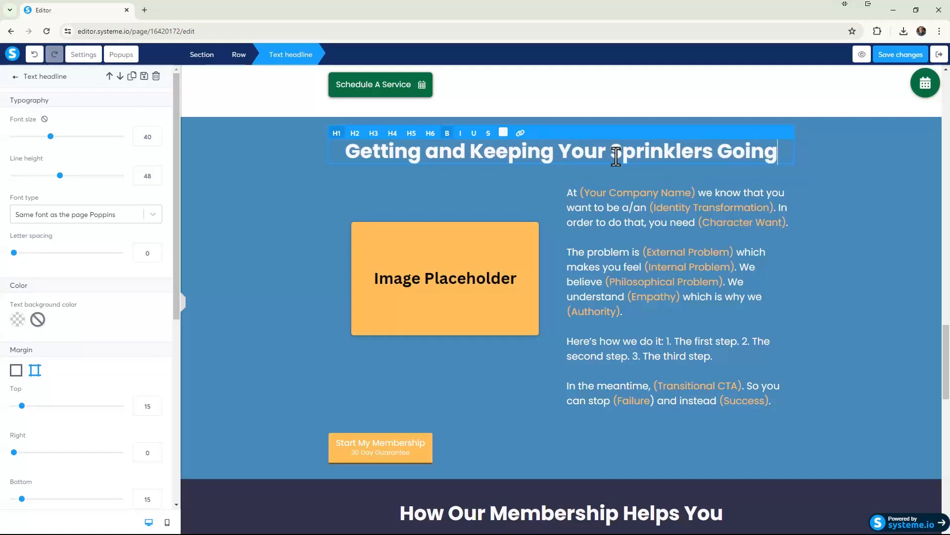
text(Isn't Easy)
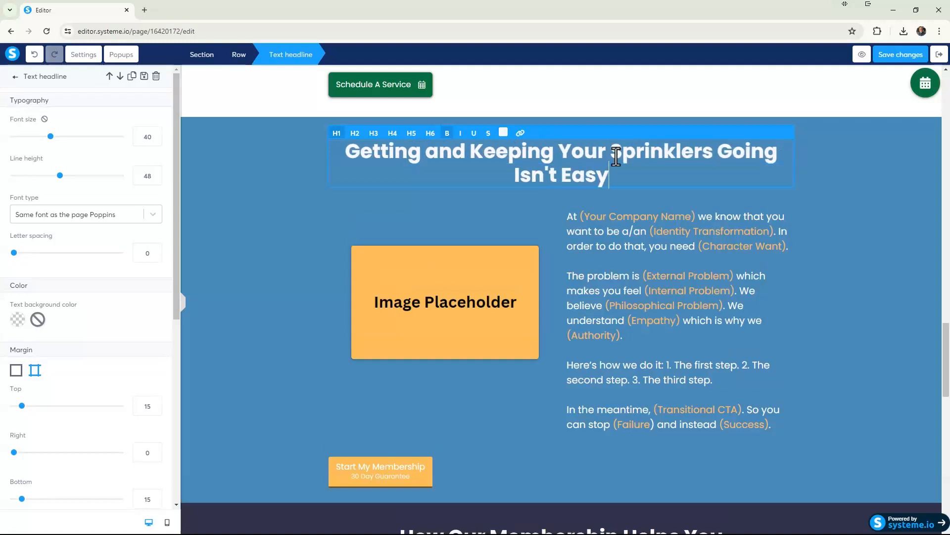
click(325, 189)
Check how the new sprinkler headline wraps in the mobile view, and return to the desktop view.
click(377, 158)
click(166, 524)
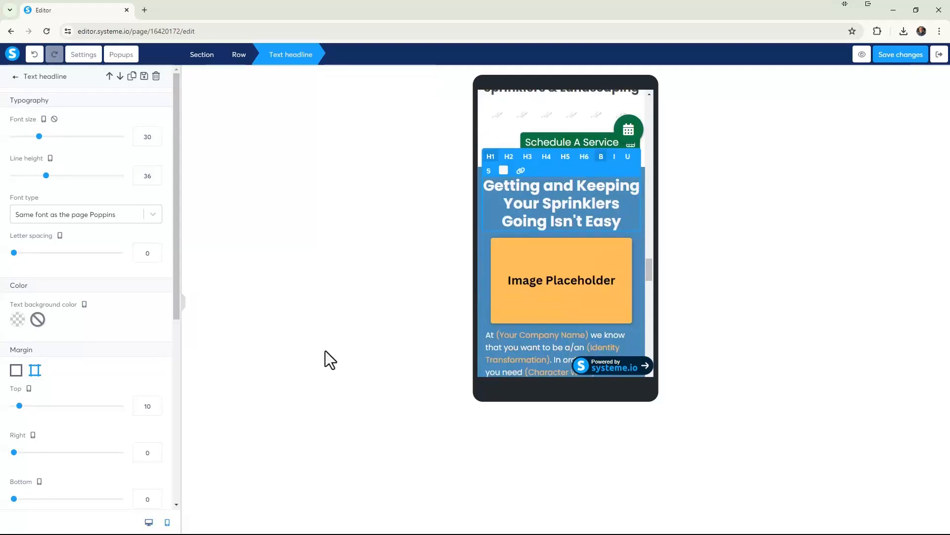
scroll(743, 237, up, 10)
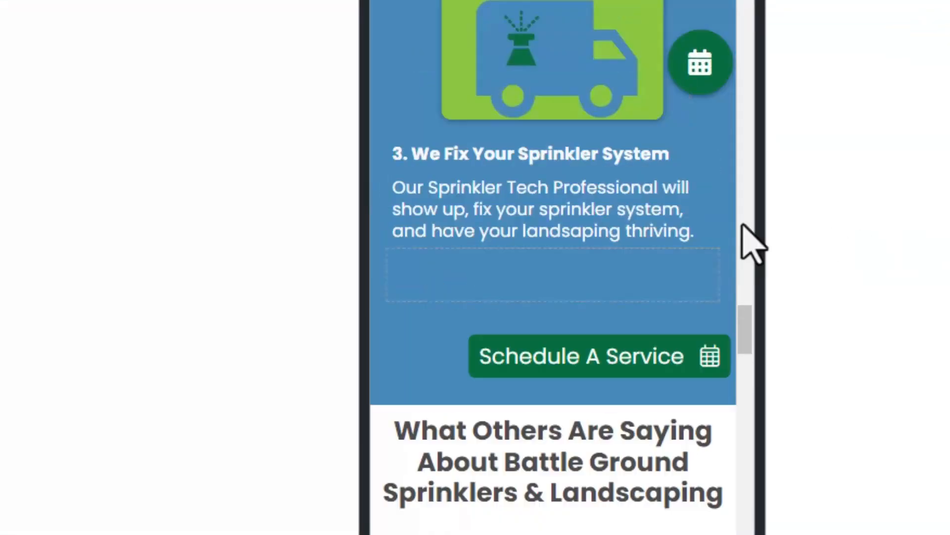
scroll(740, 297, down, 10)
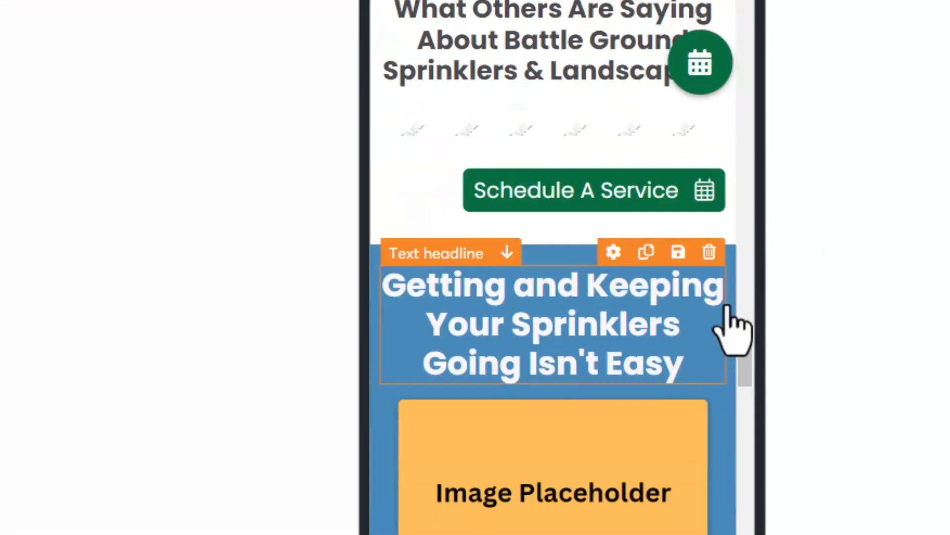
scroll(732, 318, down, 5)
scroll(732, 319, up, 4)
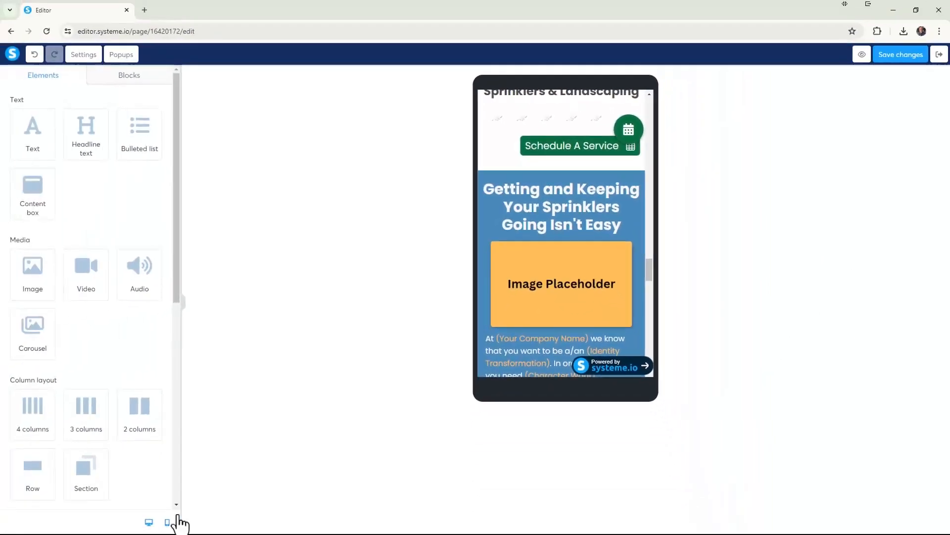
click(149, 522)
scroll(450, 270, up, 15)
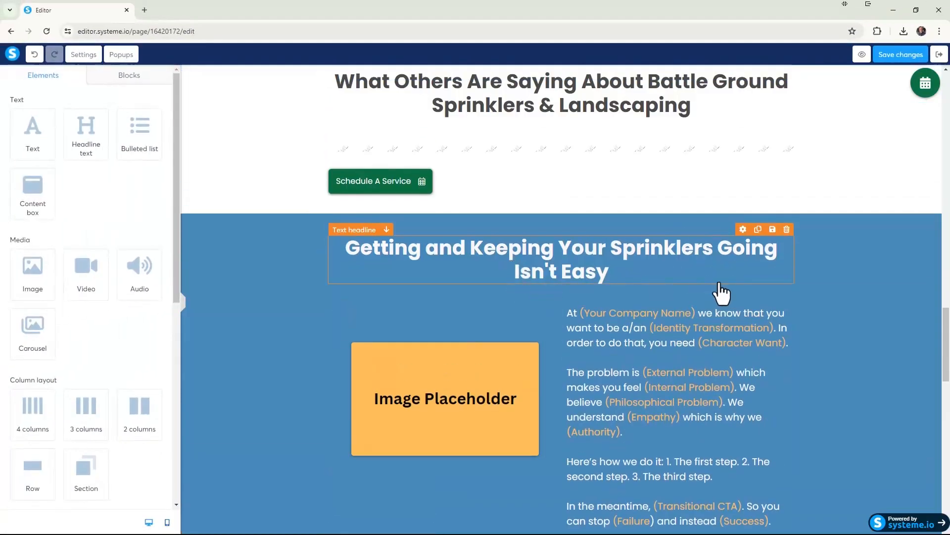
Replace the placeholder image below the sprinkler headline with HomewithLushLandscaping.png from the existing images.
scroll(678, 278, down, 1)
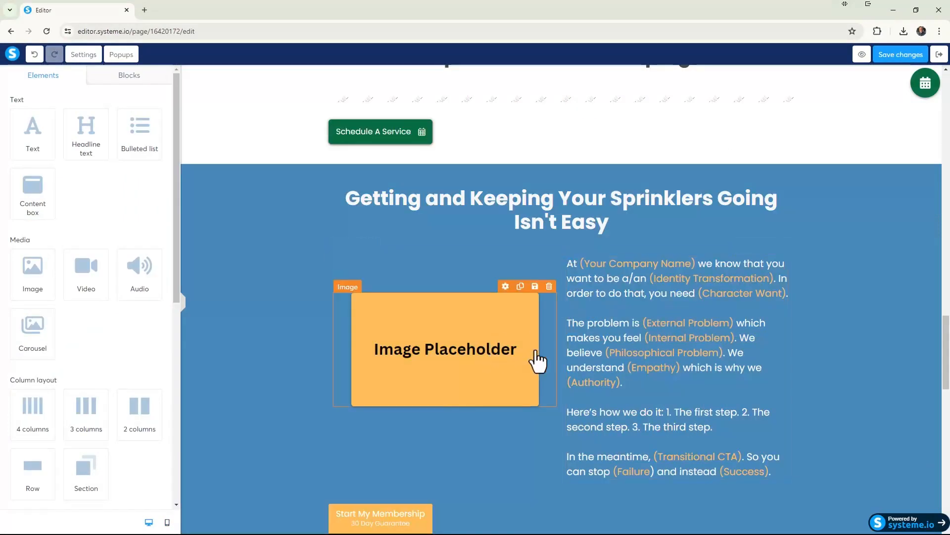
click(507, 361)
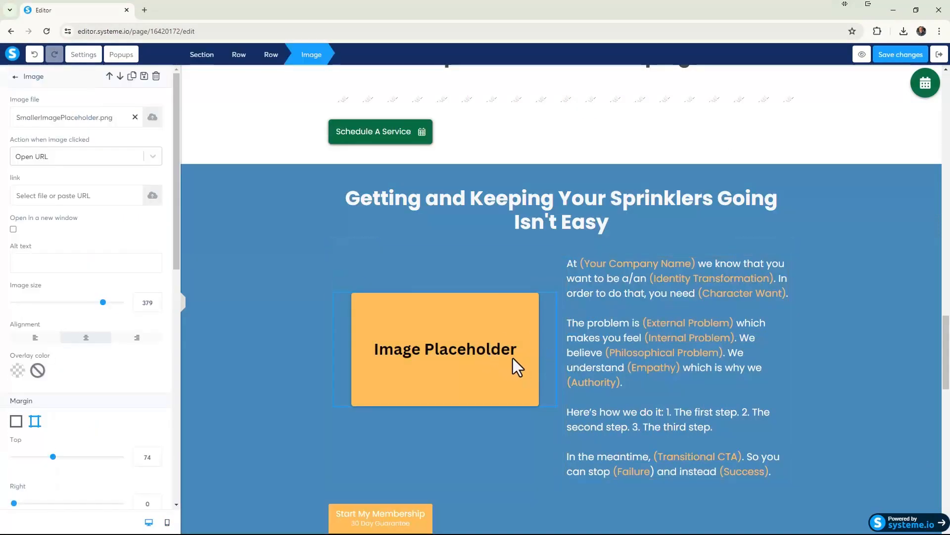
click(512, 358)
click(475, 351)
click(152, 119)
click(497, 188)
click(320, 241)
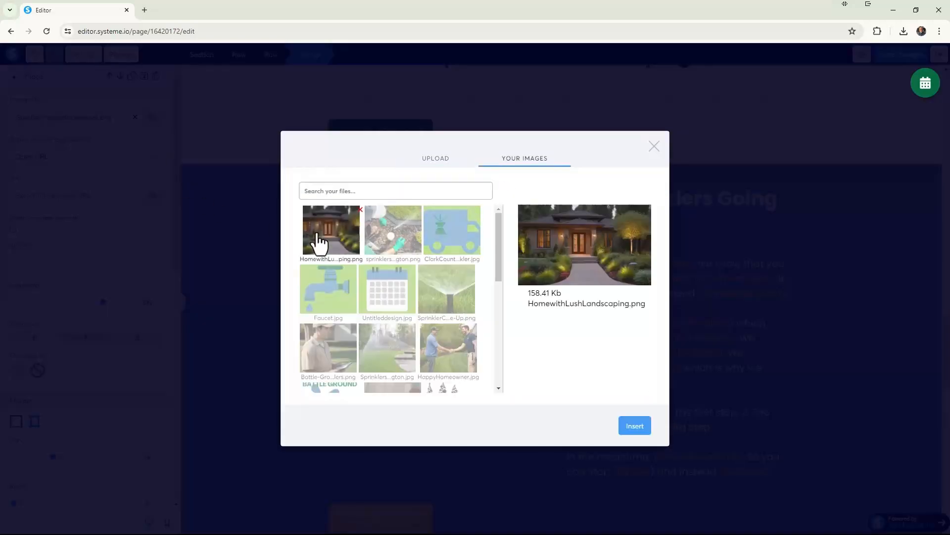
click(639, 427)
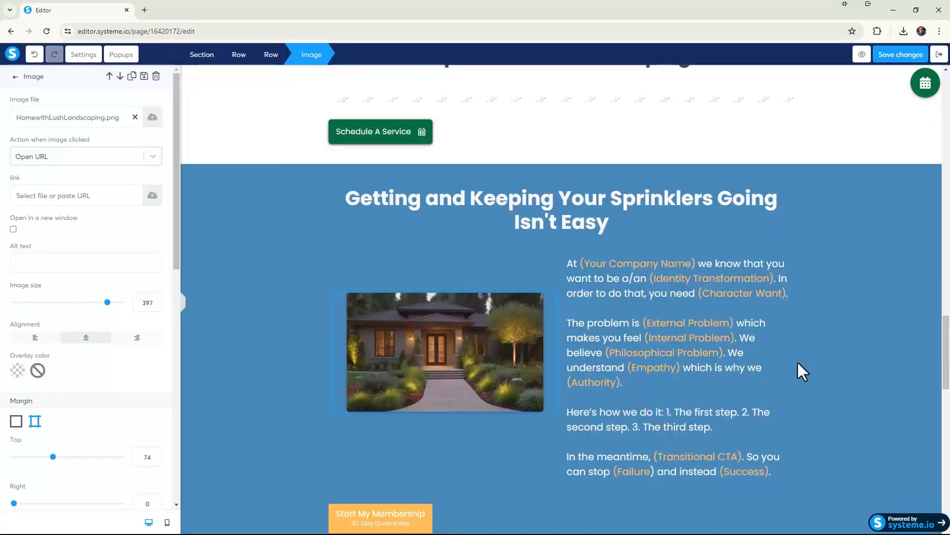
click(879, 369)
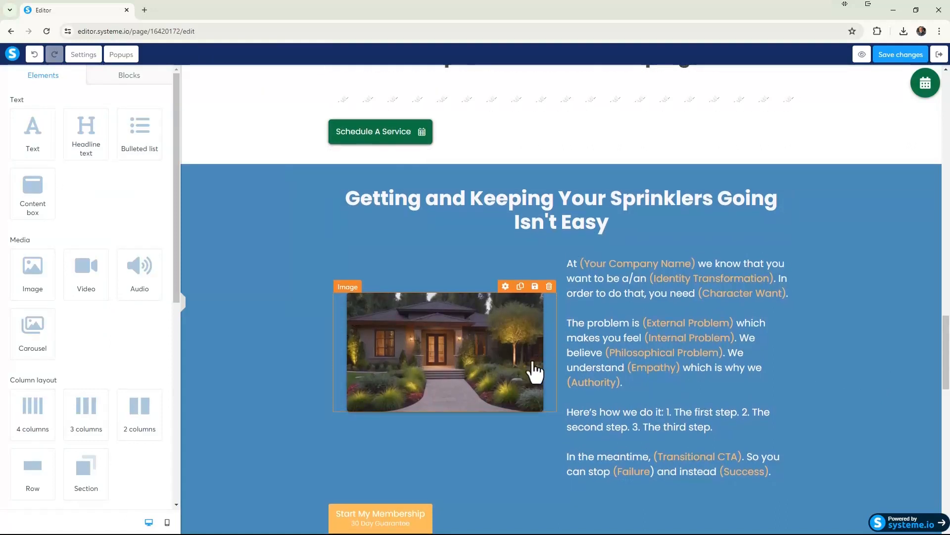
Apply a Hard shadow to the home landscaping image.
click(395, 305)
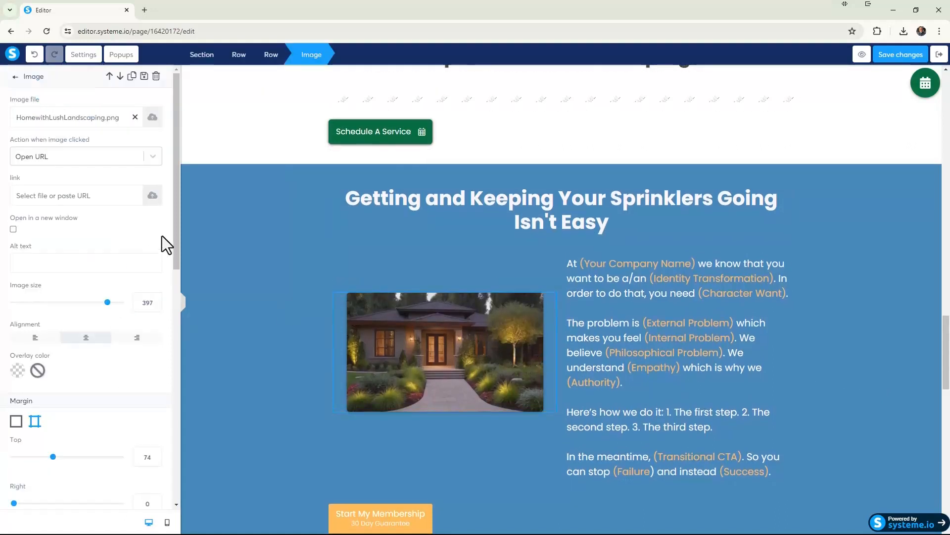
drag(178, 222, 150, 450)
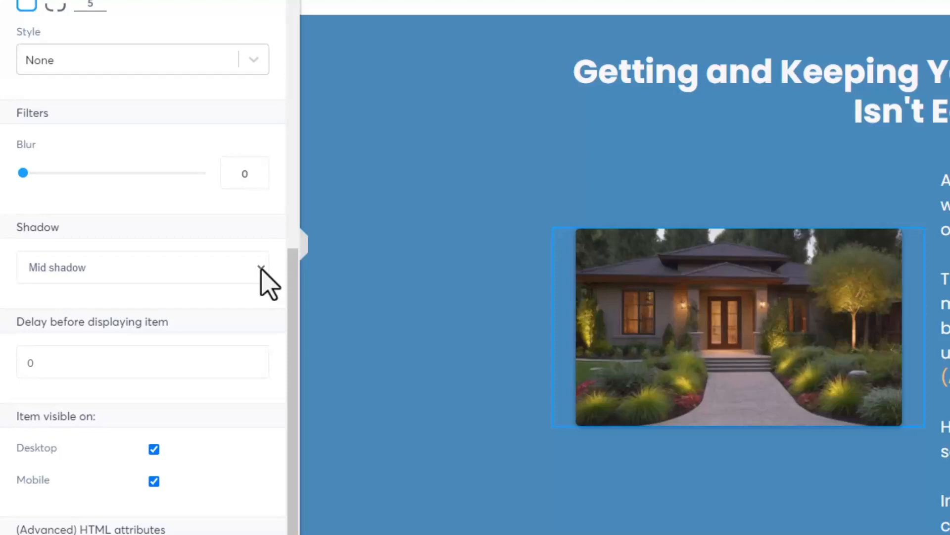
click(262, 269)
click(221, 333)
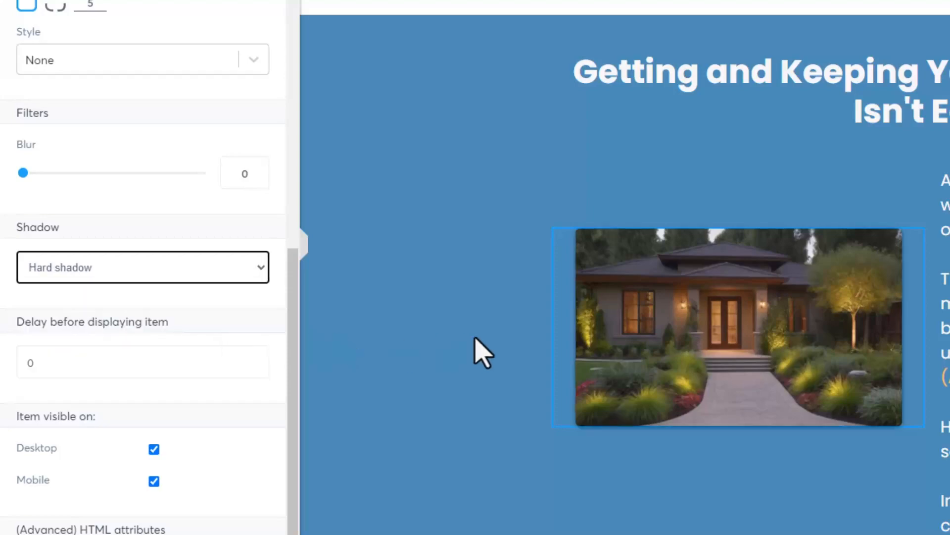
click(454, 403)
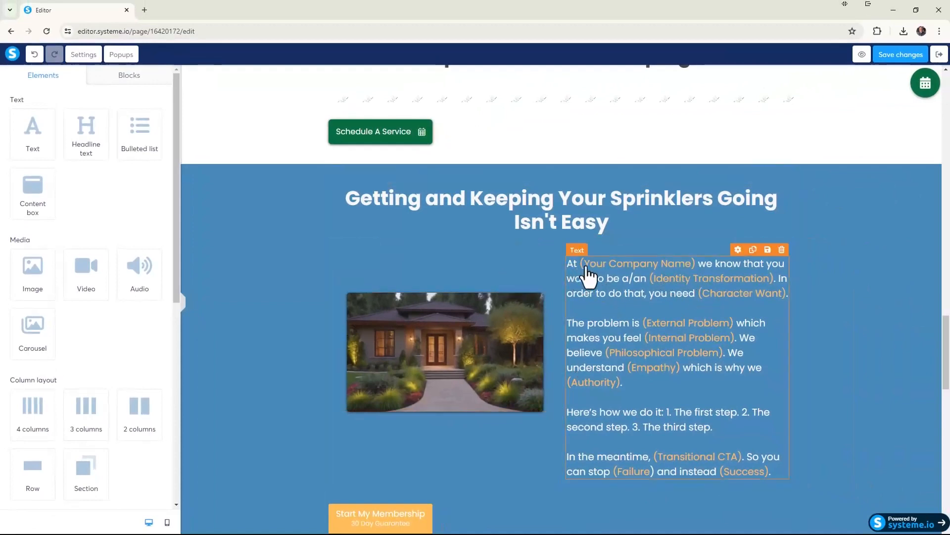
Replace the "(Your Company Name)" placeholder in the text beside the image with "Battle Ground Sprinklers & Landscaping".
scroll(703, 418, down, 1)
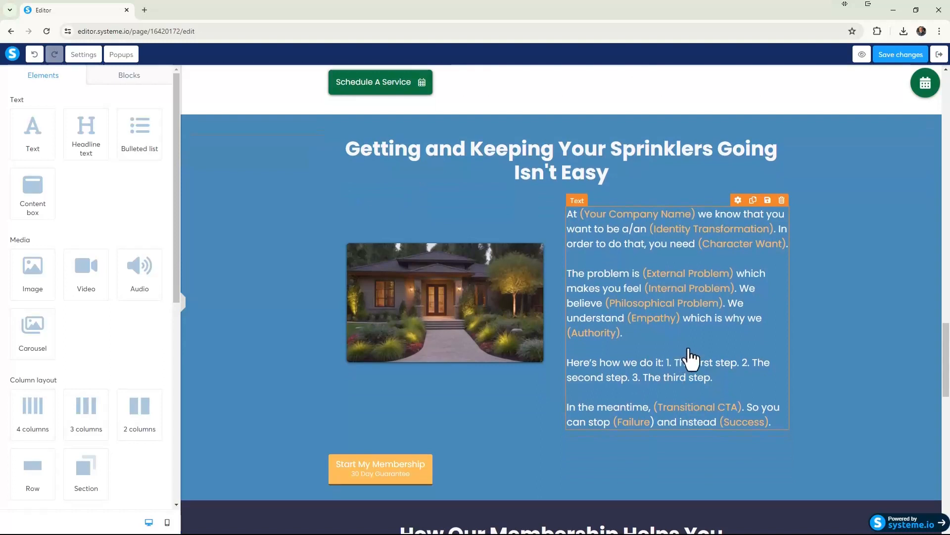
scroll(605, 324, down, 2)
scroll(607, 322, up, 2)
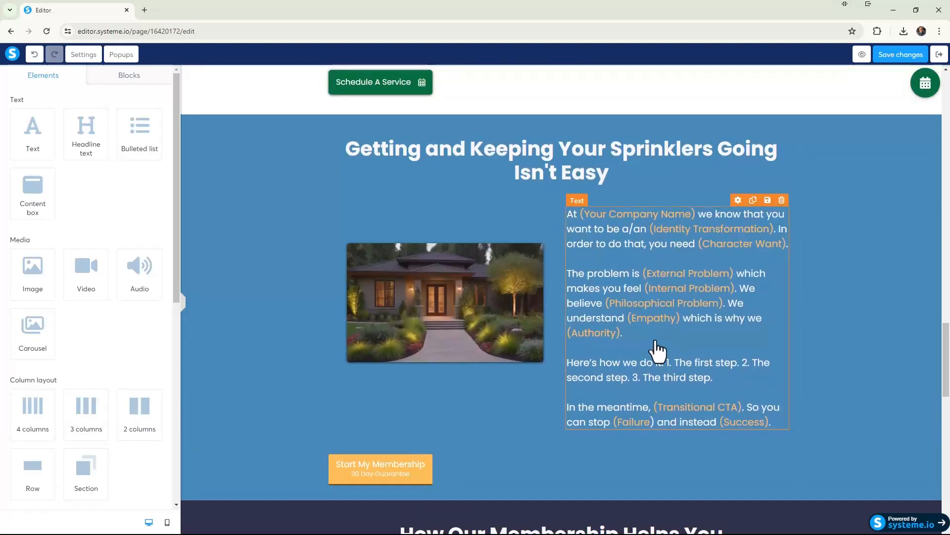
click(698, 223)
triple_click(638, 214)
drag(695, 214, 581, 220)
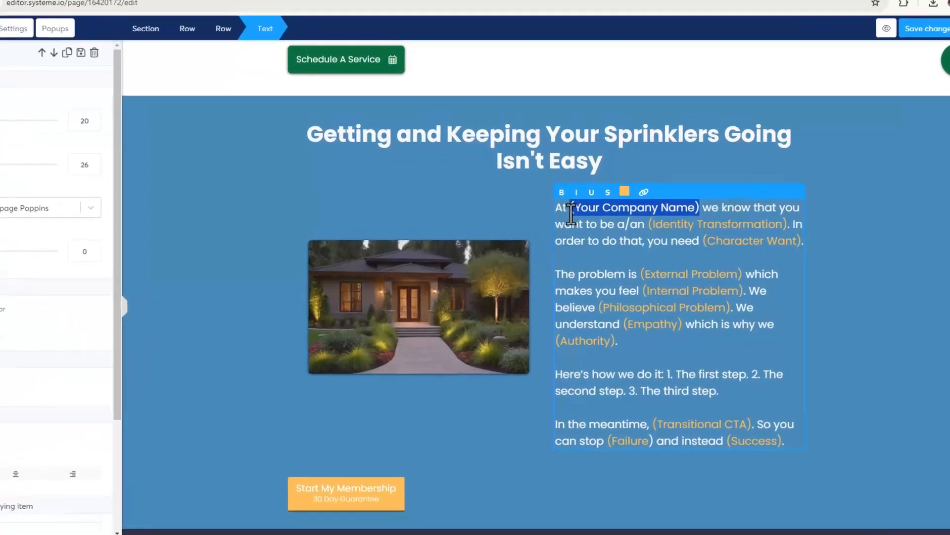
key(BackSpace)
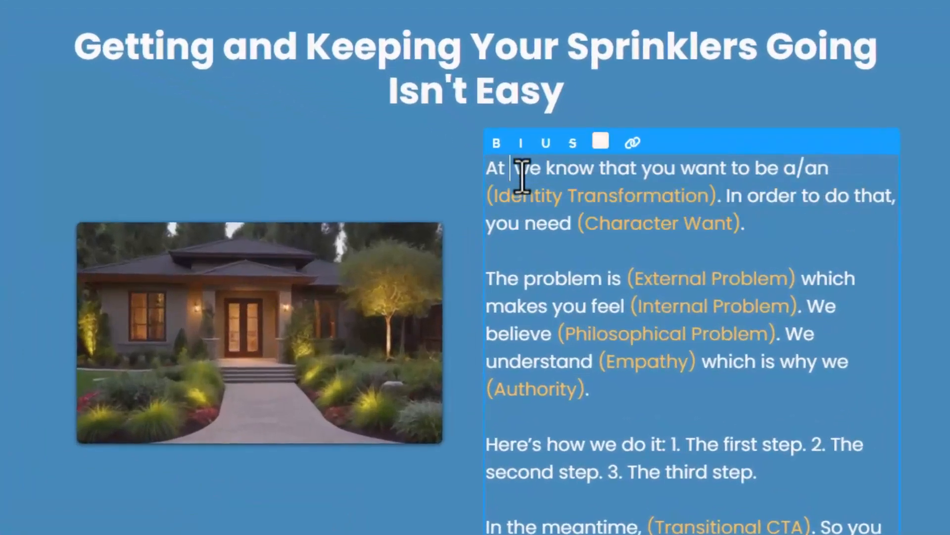
text(Battle Ground)
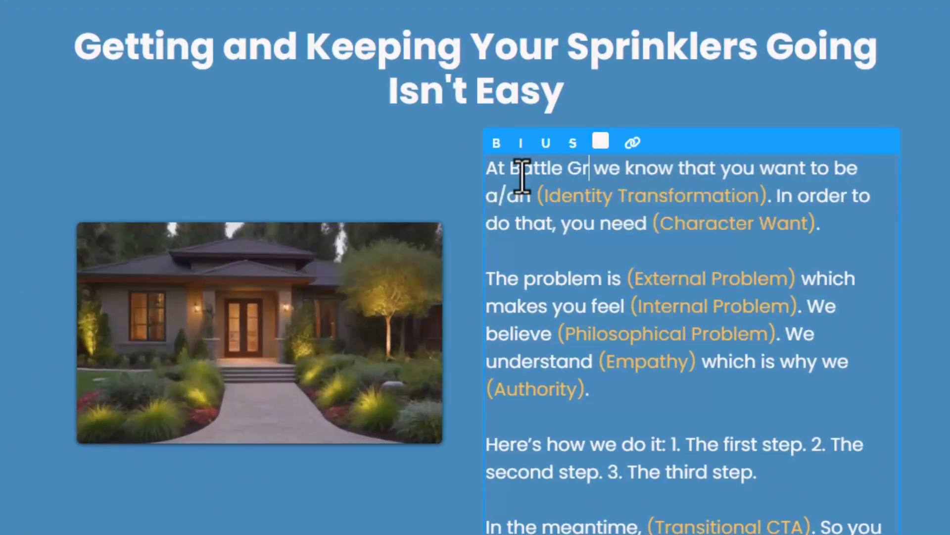
text( Sprinkle)
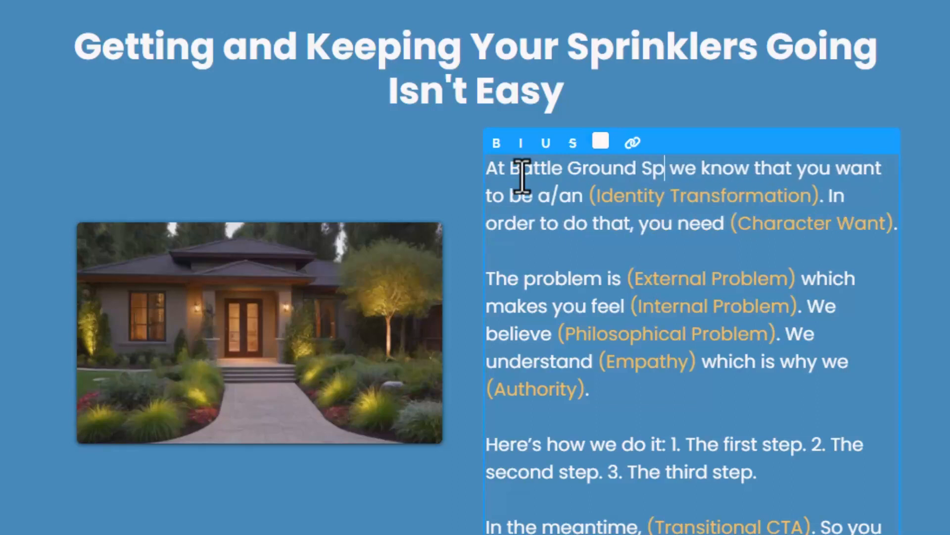
text(rs )
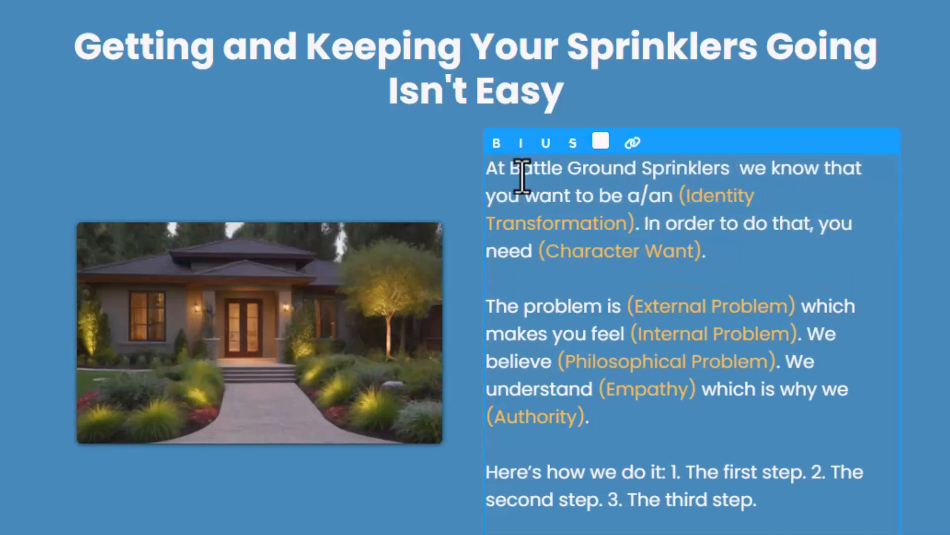
text(& Landsca)
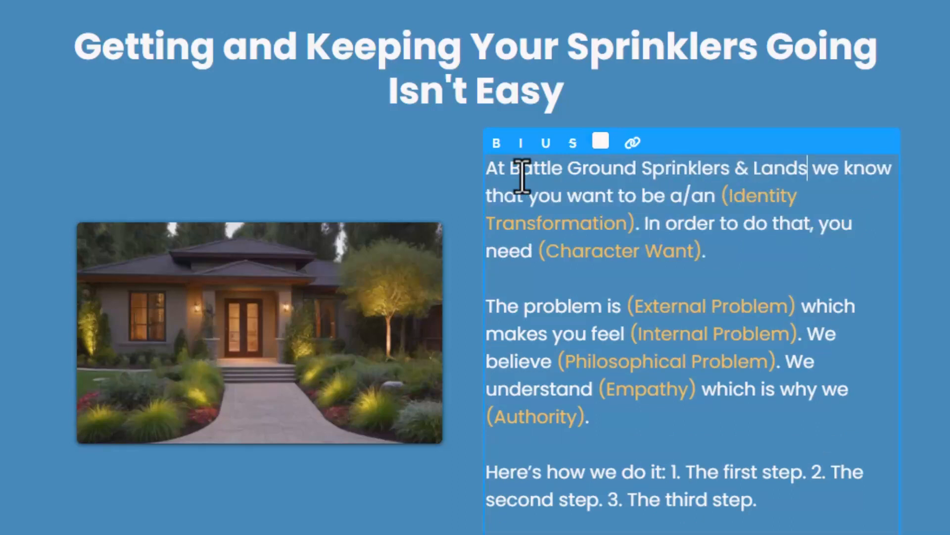
text(ping)
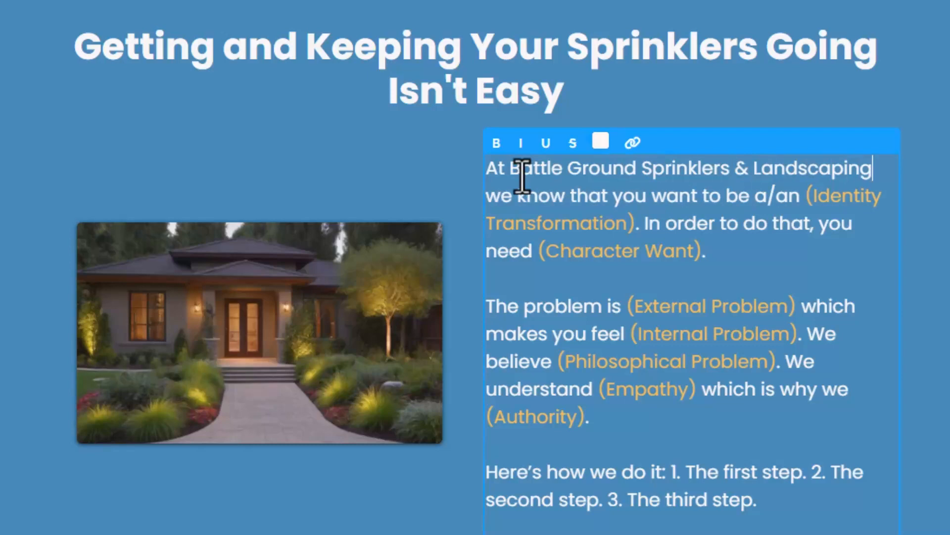
Compare the company name's styling in the new paragraph with its styling in the "Is Your Landscaping Not All That It Could Be" section.
drag(510, 168, 870, 168)
scroll(895, 191, up, 6)
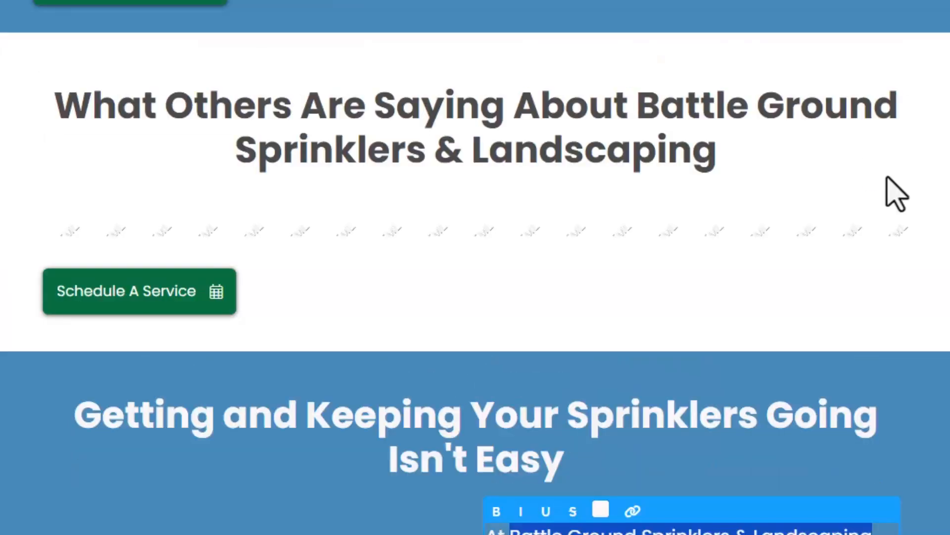
scroll(913, 269, up, 2)
scroll(930, 280, up, 15)
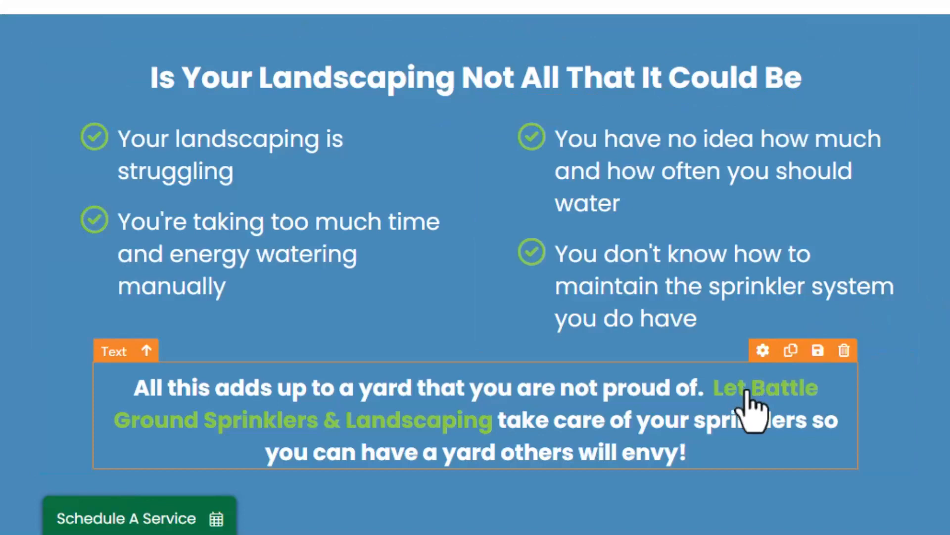
scroll(792, 418, down, 20)
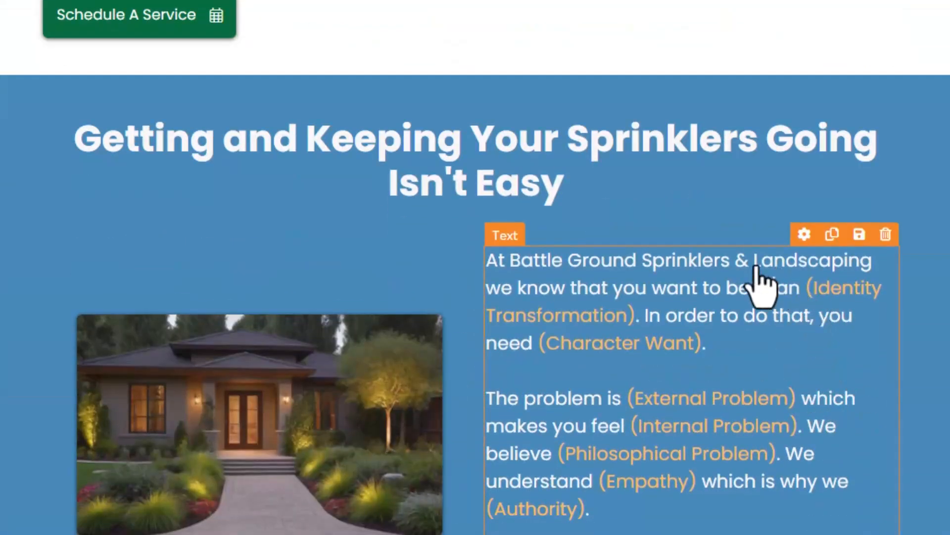
Color the company name in the paragraph beside the home image light green (7ED321).
click(568, 267)
click(514, 259)
drag(513, 260, 874, 261)
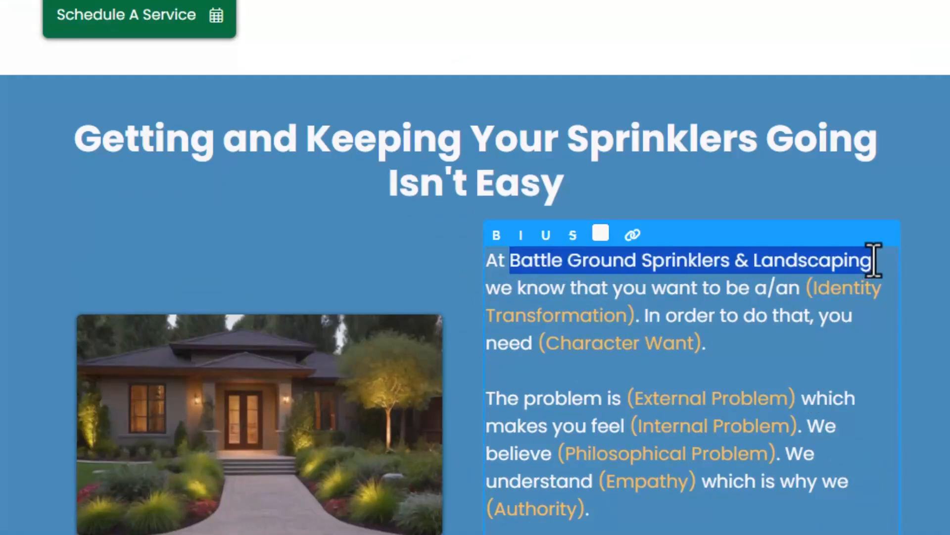
click(602, 233)
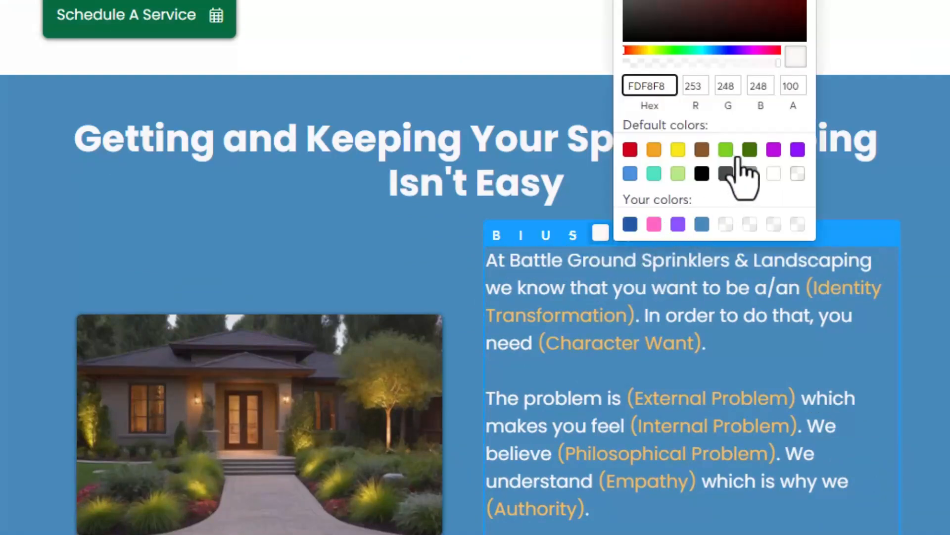
click(727, 150)
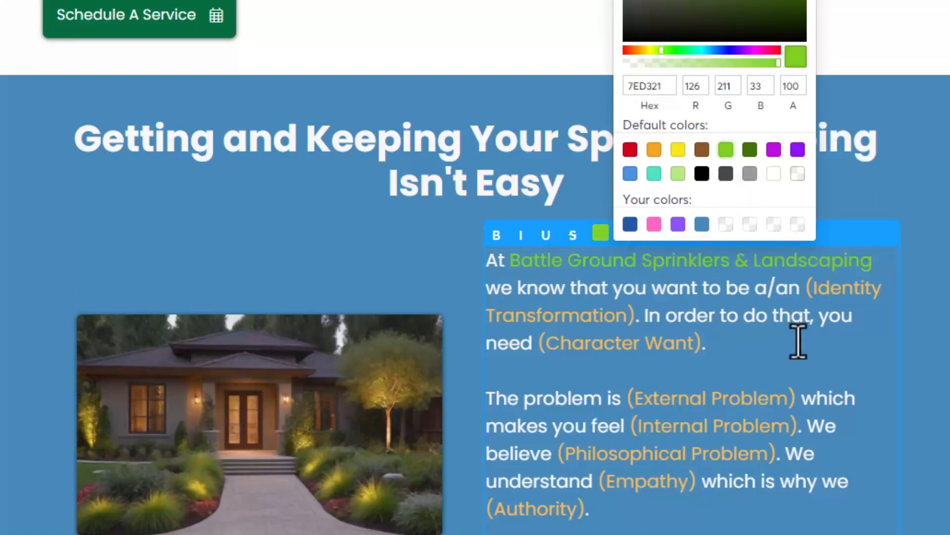
click(869, 345)
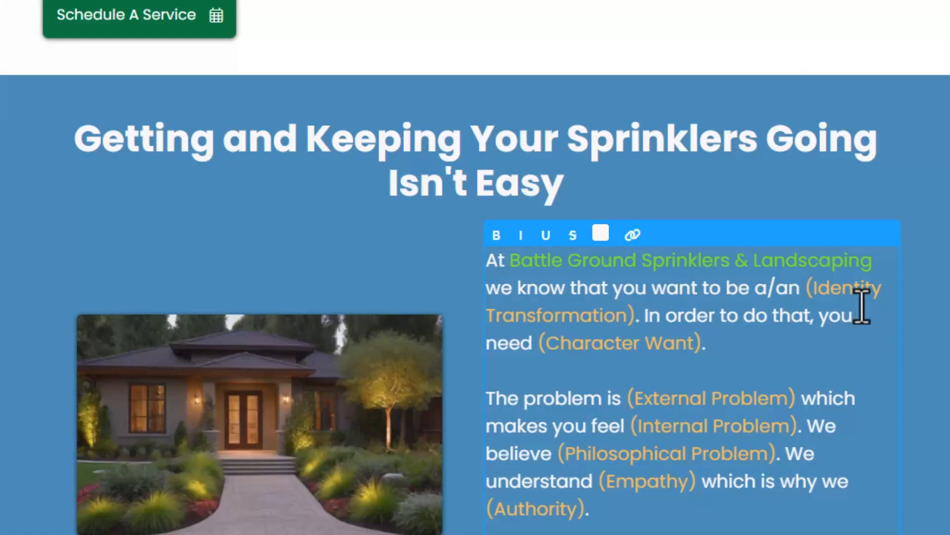
Replace "be a/an (Identity Transformation)" in the paragraph with "have landscaping that you can be proud of".
double_click(748, 291)
click(748, 292)
drag(724, 286, 640, 321)
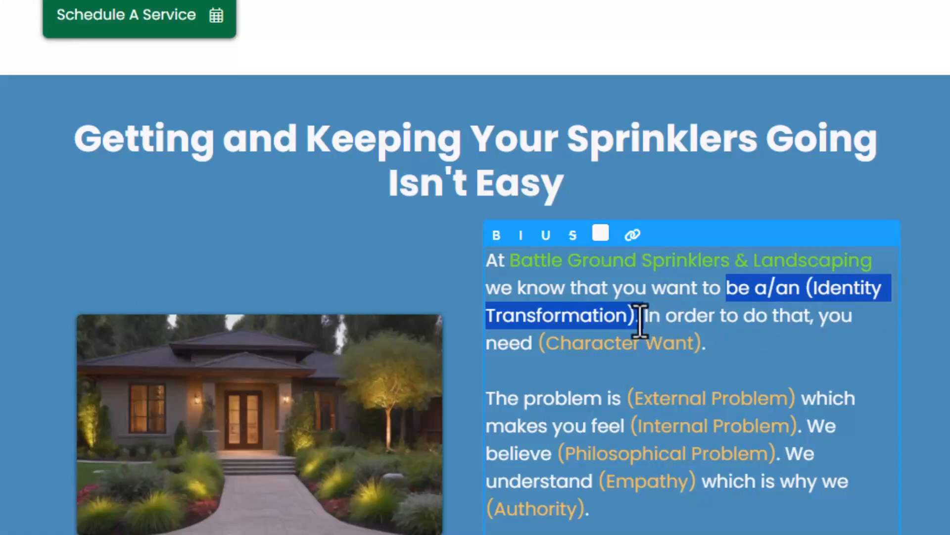
text(have )
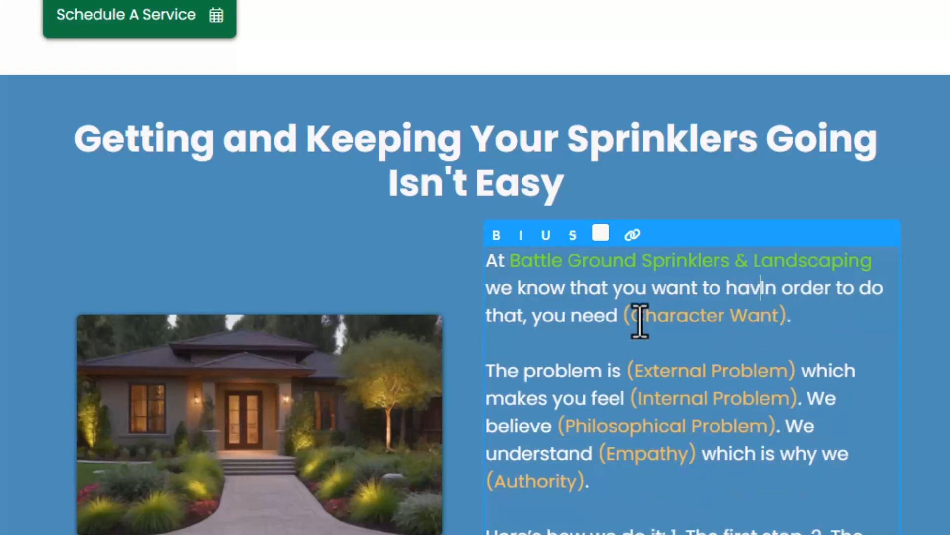
text(landsca)
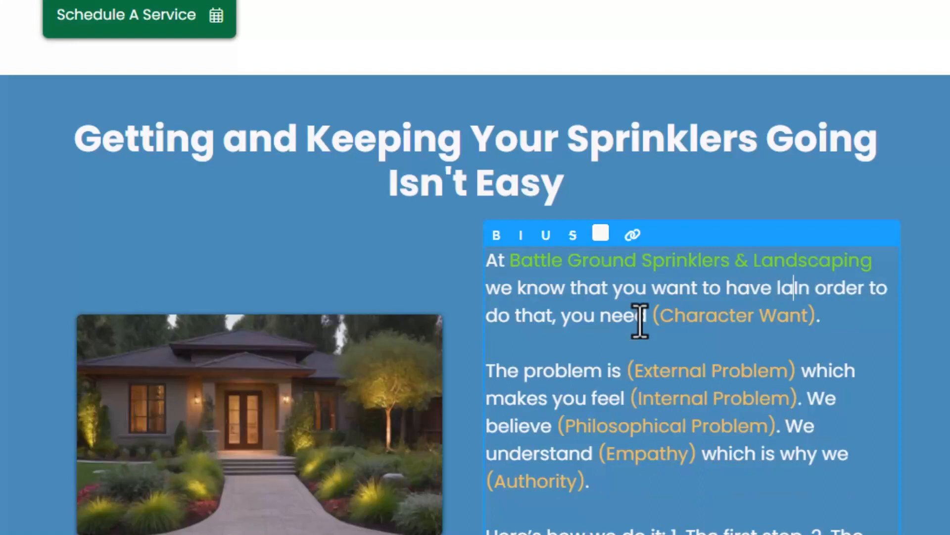
text(poin)
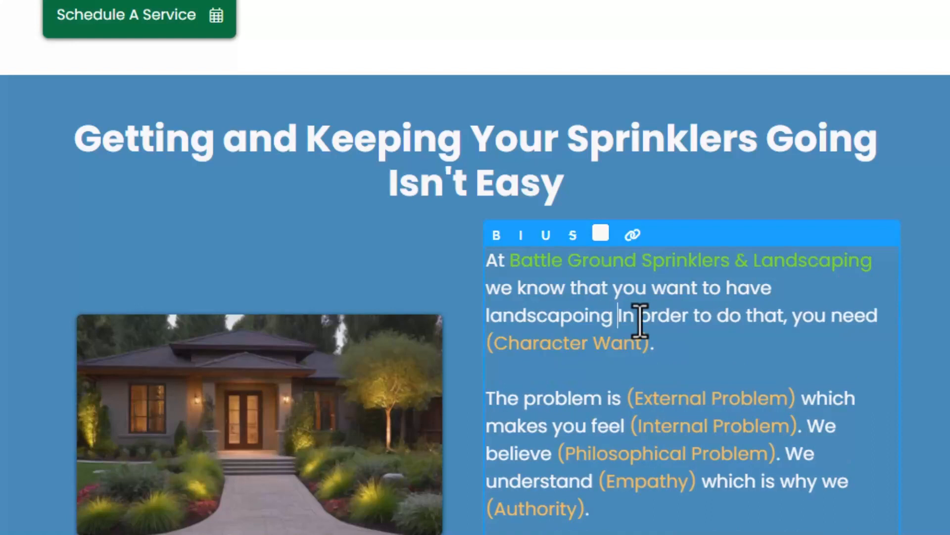
key(BackSpace)
text(ing )
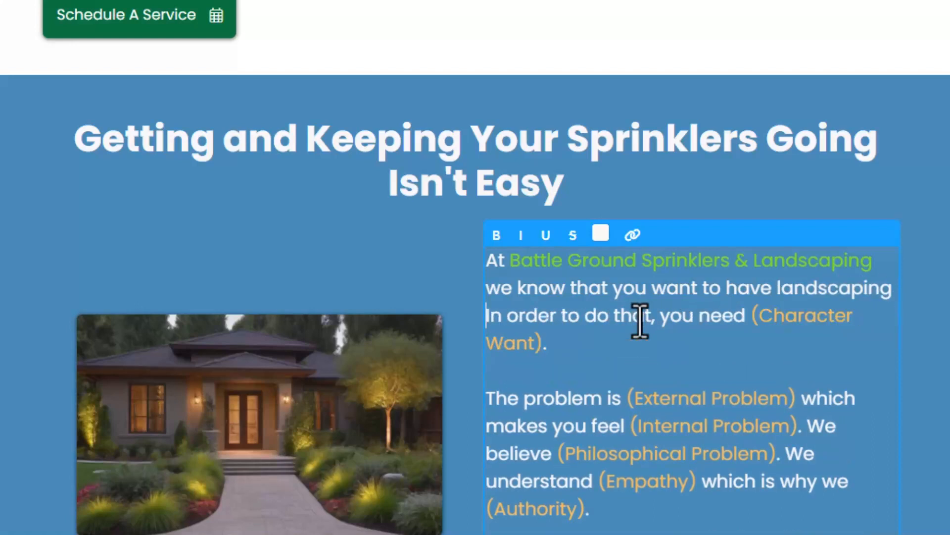
text(that you can be )
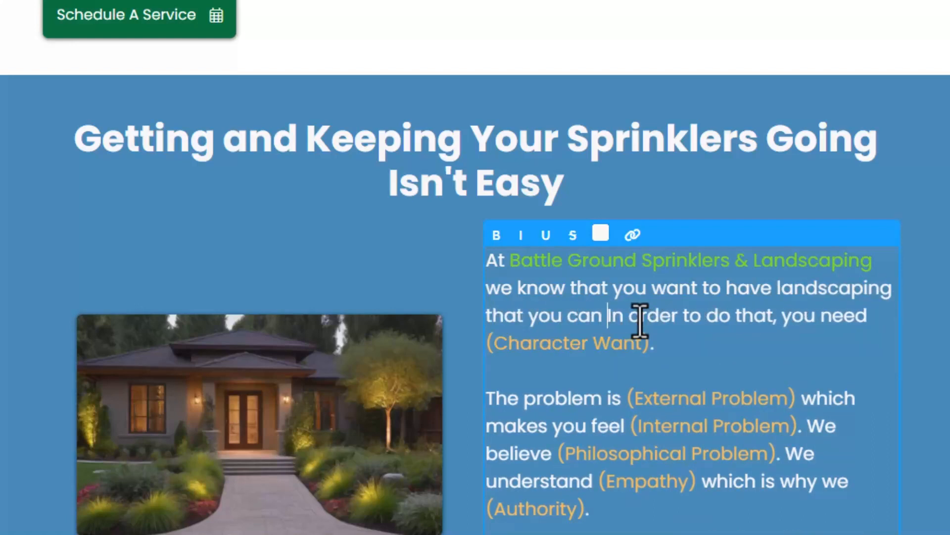
text(produ)
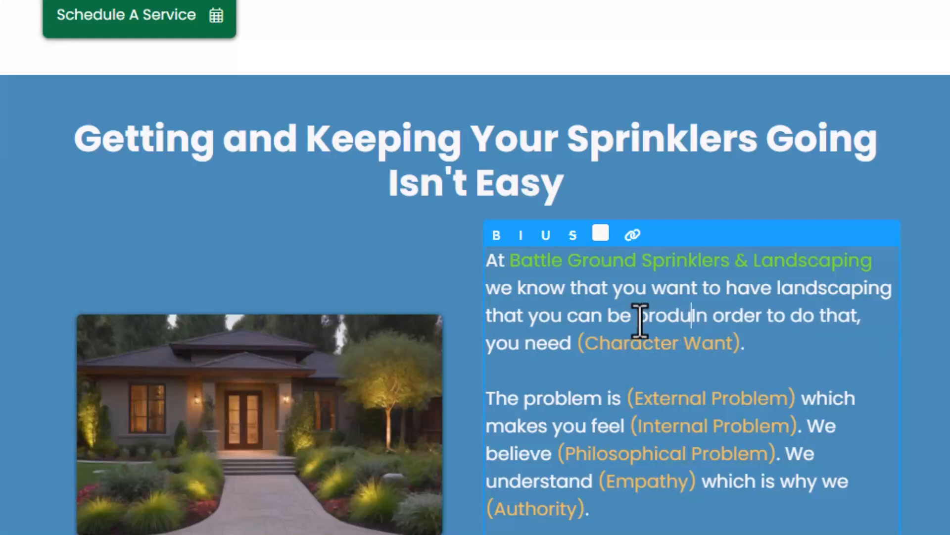
key(BackSpace)
key(BackSpace)
text(ud of)
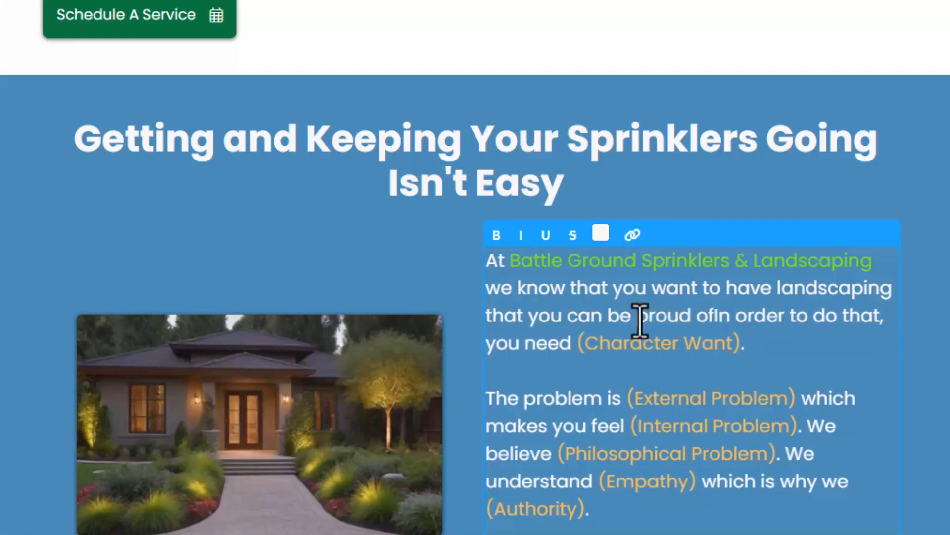
text(.)
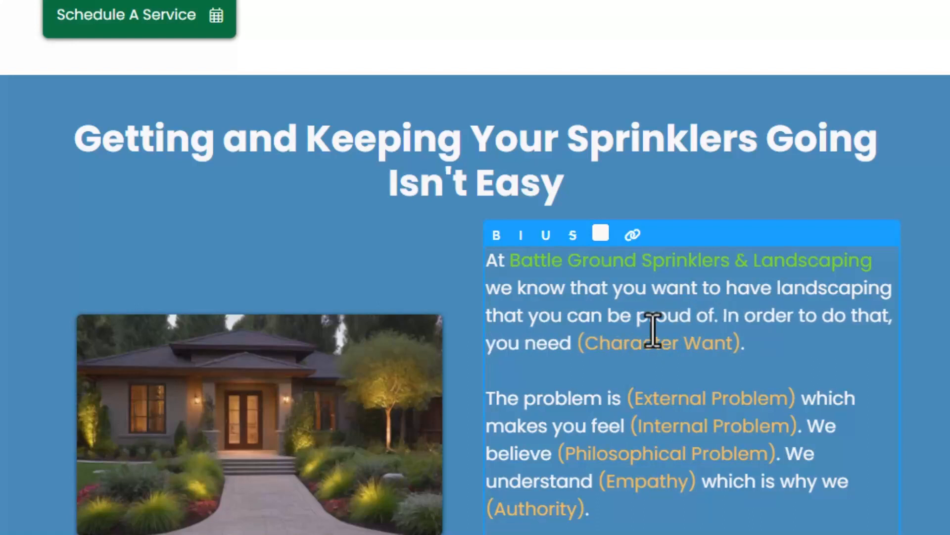
Replace the "(Character Want)" placeholder with "to be able to water as often as needed for as long as needed".
drag(768, 346, 566, 342)
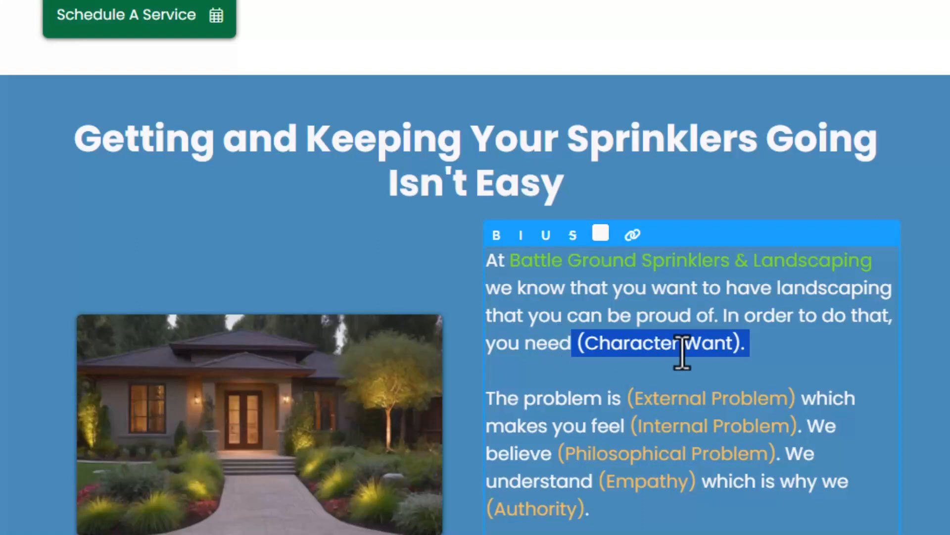
click(737, 342)
drag(745, 344, 575, 352)
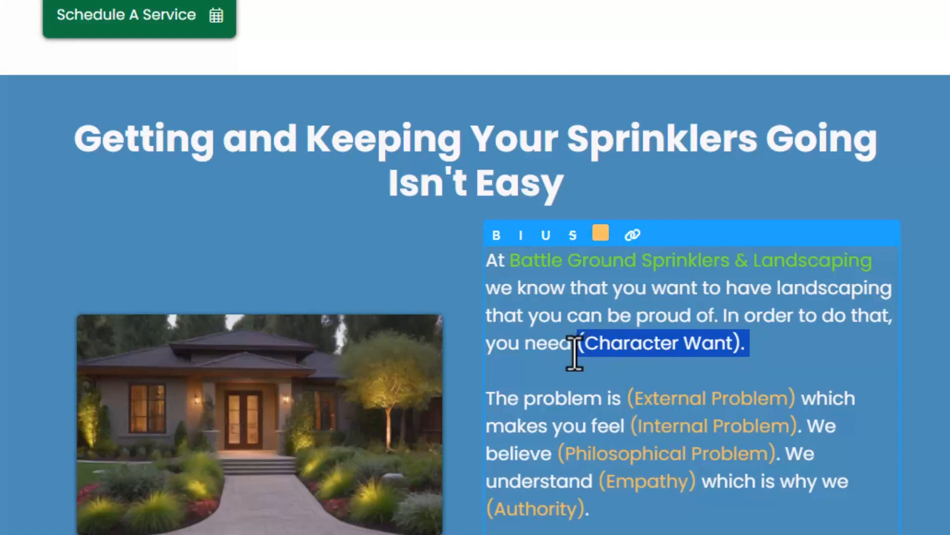
key(BackSpace)
text(to be able to wate)
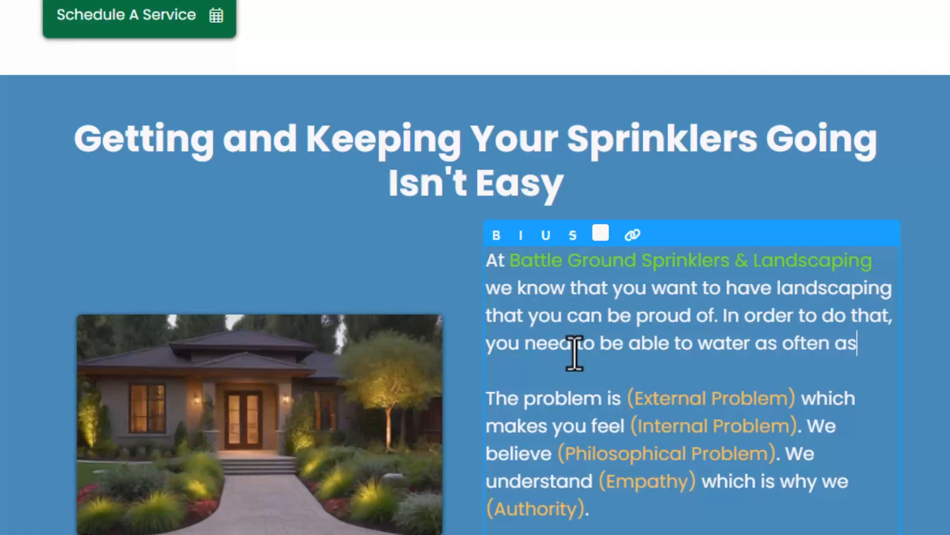
text(r as often as needed)
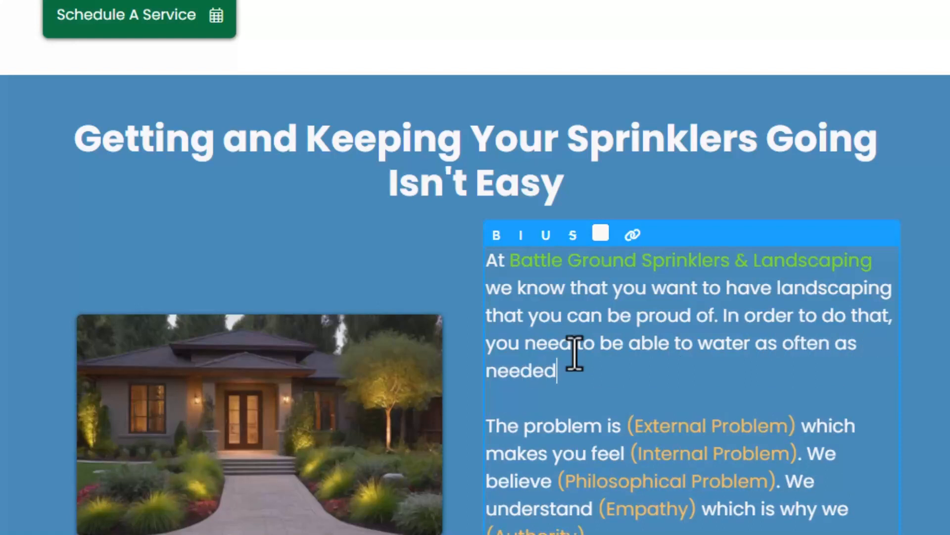
text( for as long)
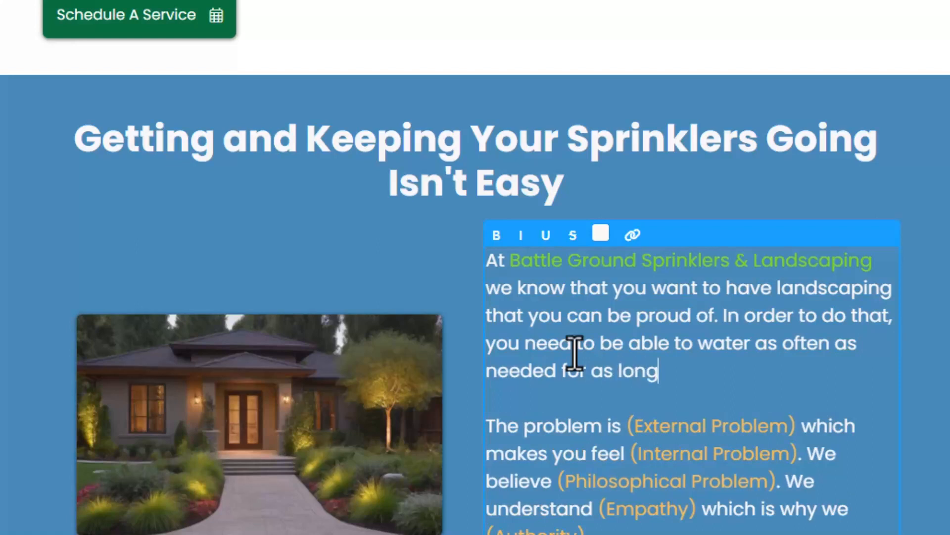
text( as needed.)
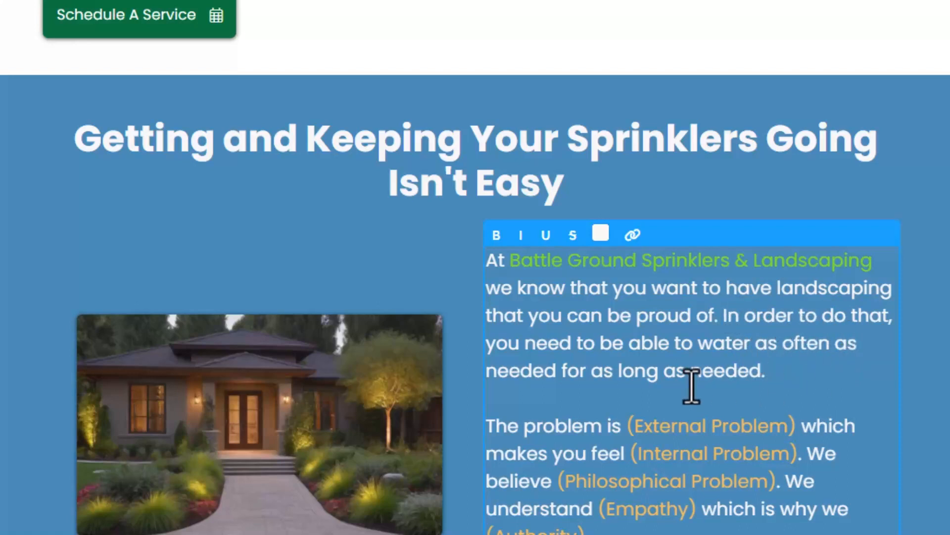
Extend the end of the first paragraph with "at the right times.".
key(BackSpace)
key(BackSpace)
text(as needed at the)
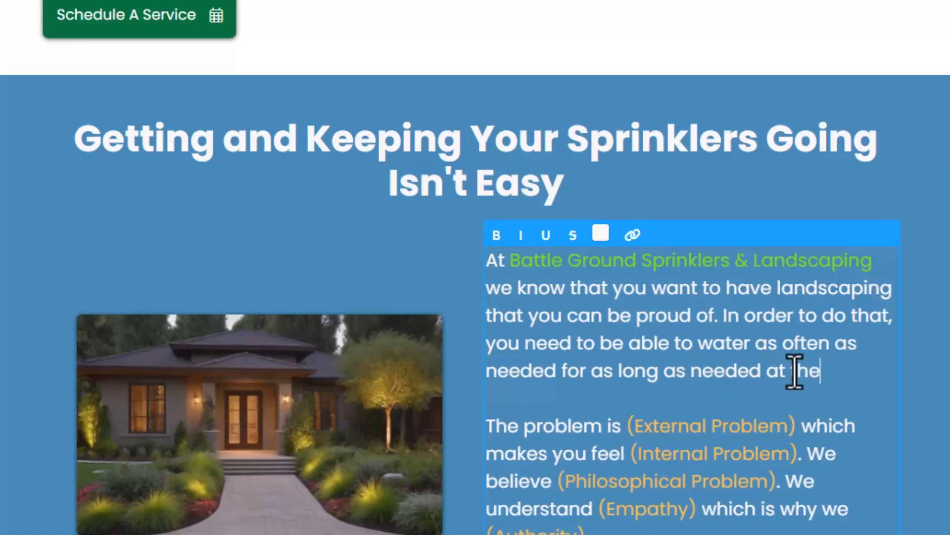
text( right times.)
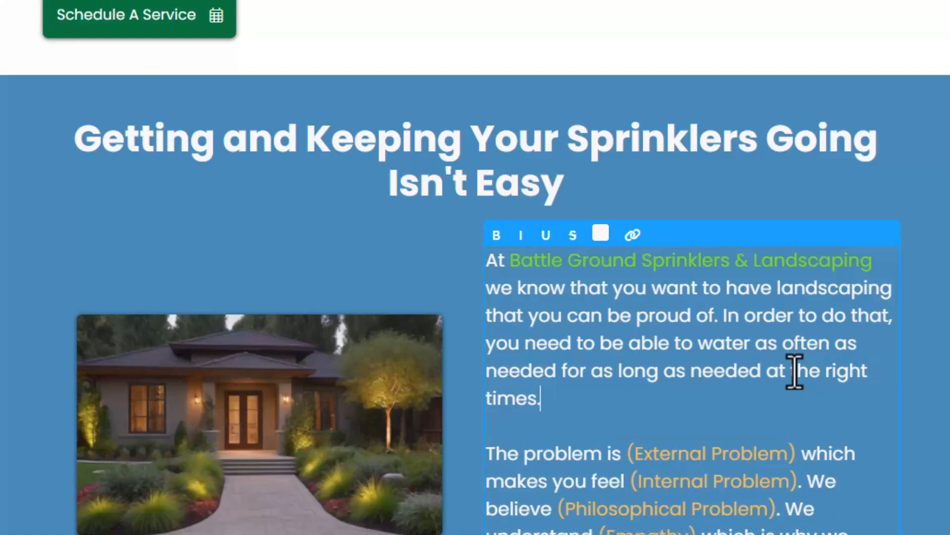
Replace the "(External Problem)" placeholder with "this isn't easy to do manually".
click(797, 453)
key(BackSpace)
key(BackSpace)
key(BackSpace)
key(BackSpace)
key(BackSpace)
key(BackSpace)
key(BackSpace)
key(BackSpace)
key(BackSpace)
key(BackSpace)
key(BackSpace)
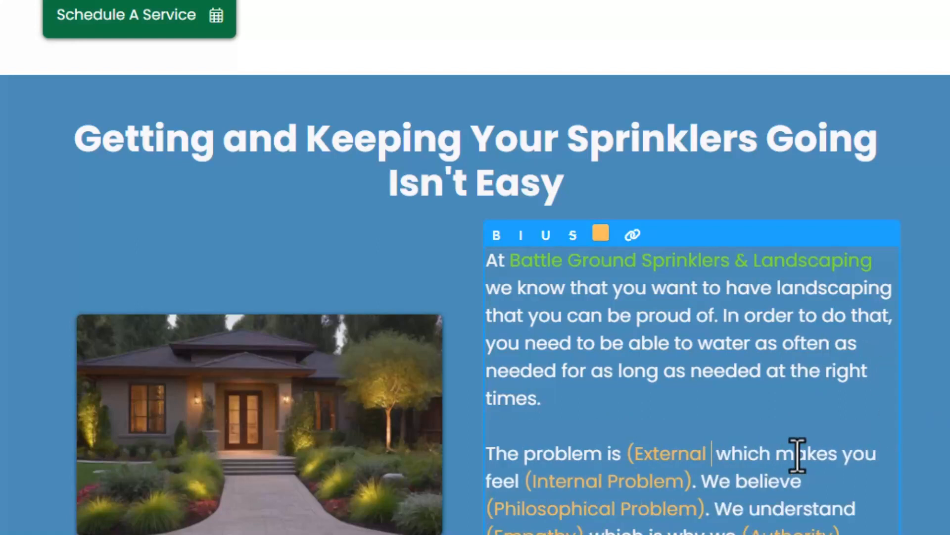
key(BackSpace)
key(BackSpace)
key(BackSpace)
key(BackSpace)
key(BackSpace)
key(BackSpace)
key(BackSpace)
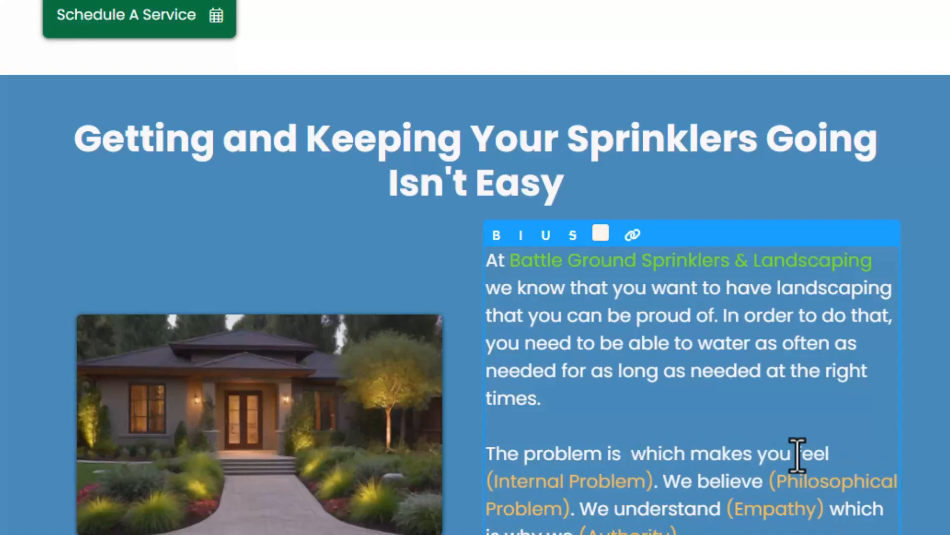
text(this isn't e)
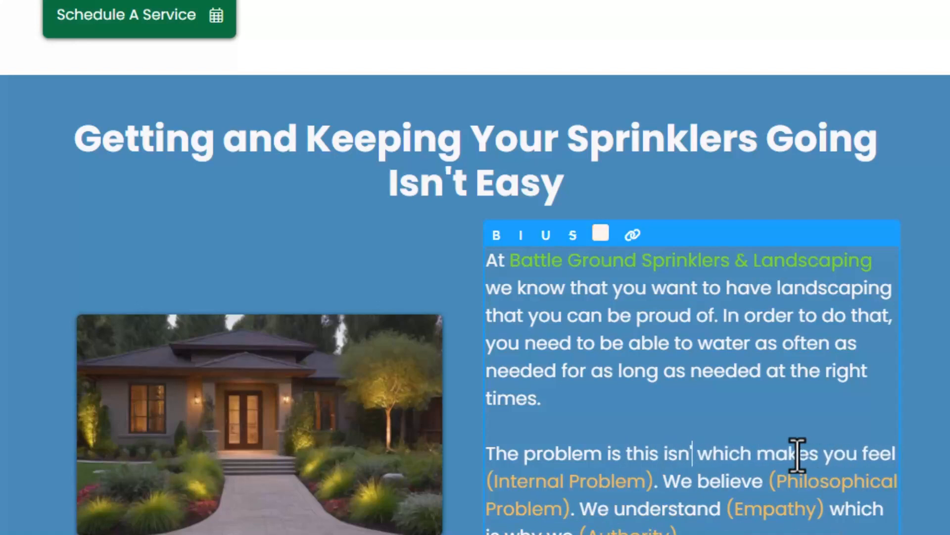
text(asy to do manua)
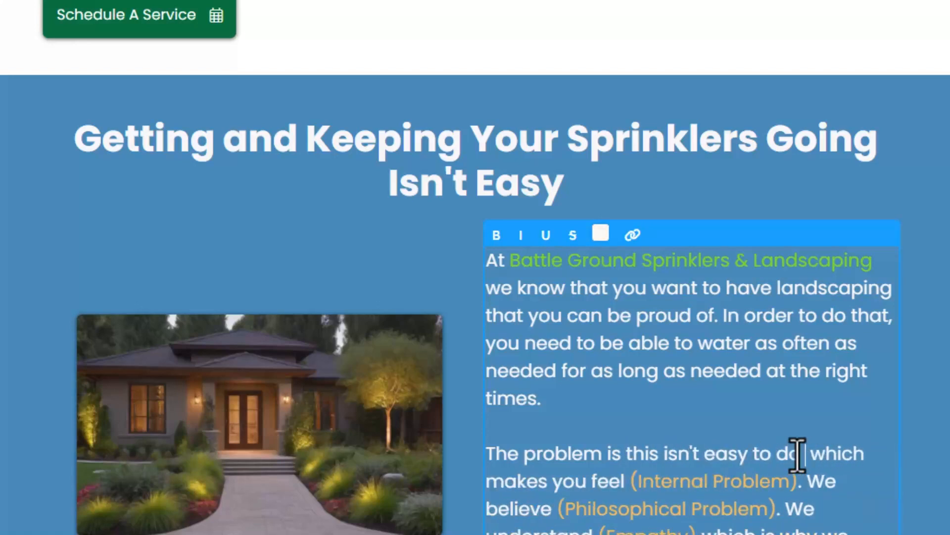
text(lly)
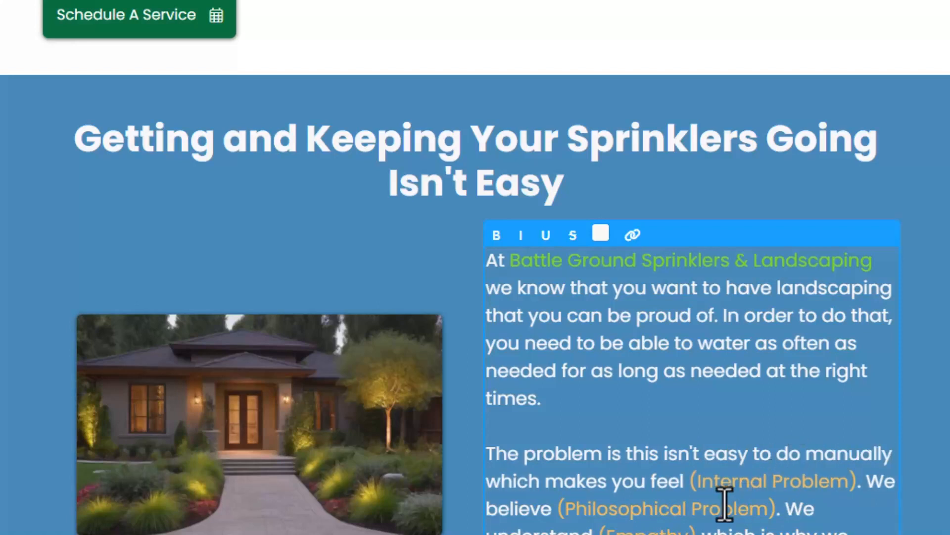
Replace the "(Internal Problem)" placeholder with "like giving up on having a lush, green lawn".
click(856, 482)
key(BackSpace)
key(BackSpace)
key(BackSpace)
key(BackSpace)
key(BackSpace)
key(BackSpace)
key(BackSpace)
key(BackSpace)
key(BackSpace)
key(BackSpace)
key(BackSpace)
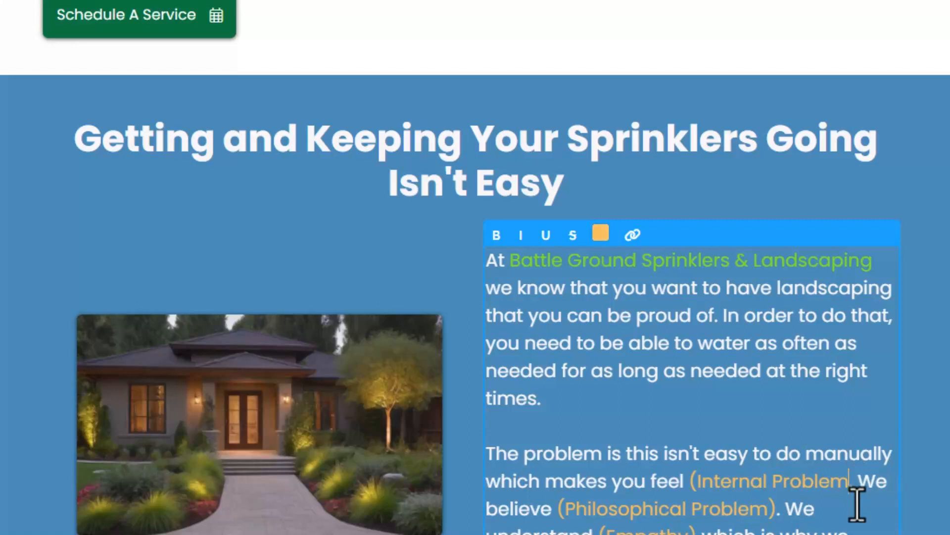
key(BackSpace)
key(BackSpace)
key(BackSpace)
key(BackSpace)
key(BackSpace)
key(BackSpace)
key(BackSpace)
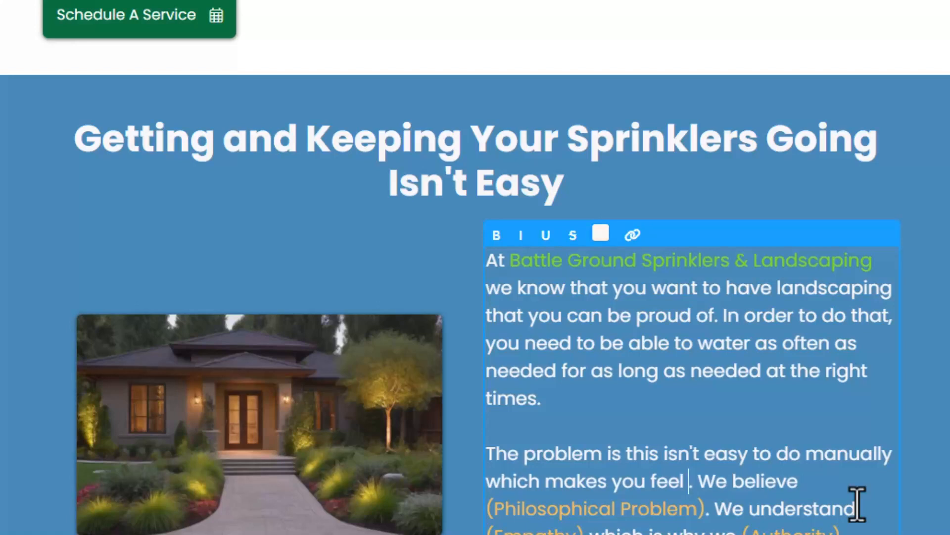
text(like giving )
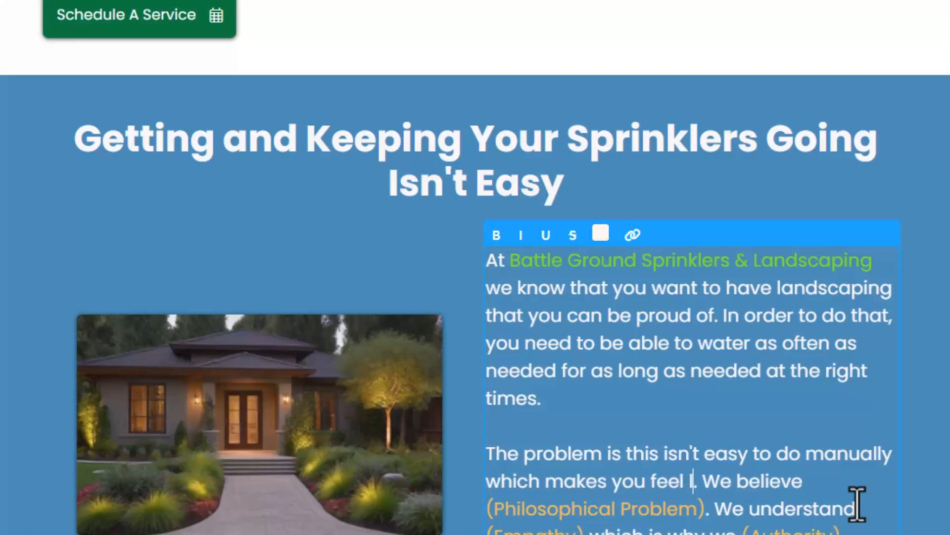
text(up on having a luch)
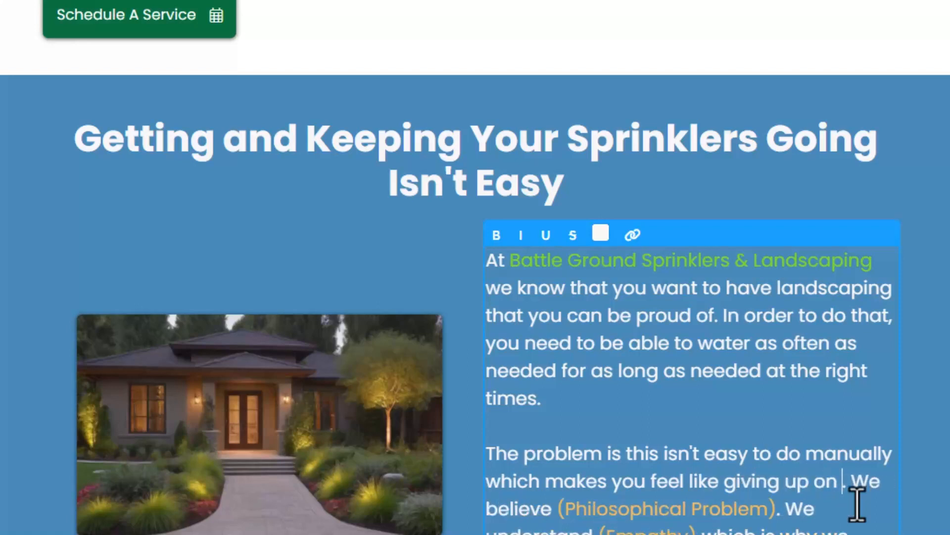
key(BackSpace)
key(BackSpace)
text(sh, gre)
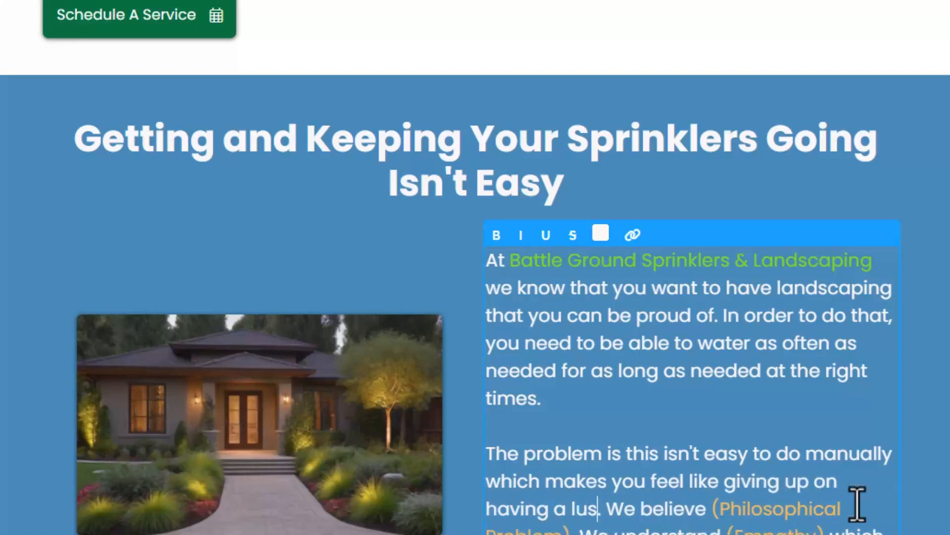
text(en )
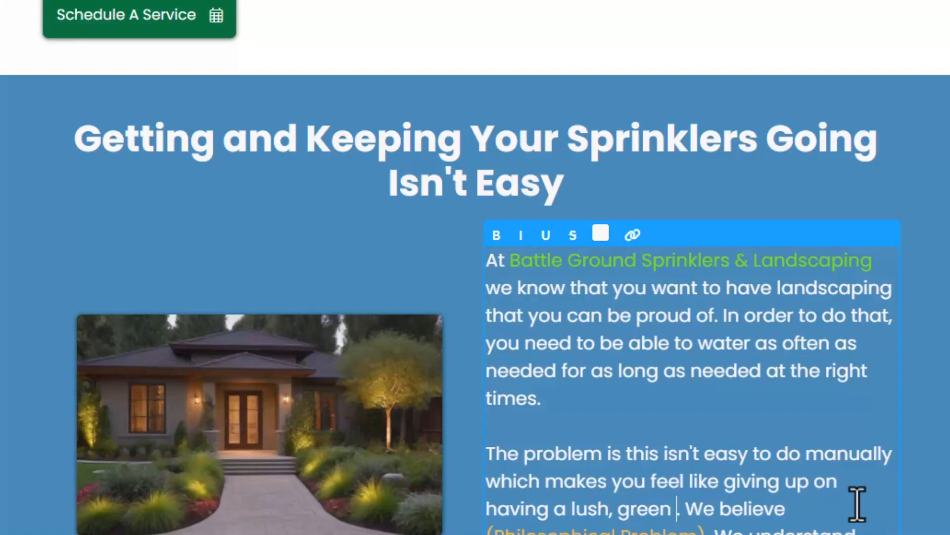
text(lawn)
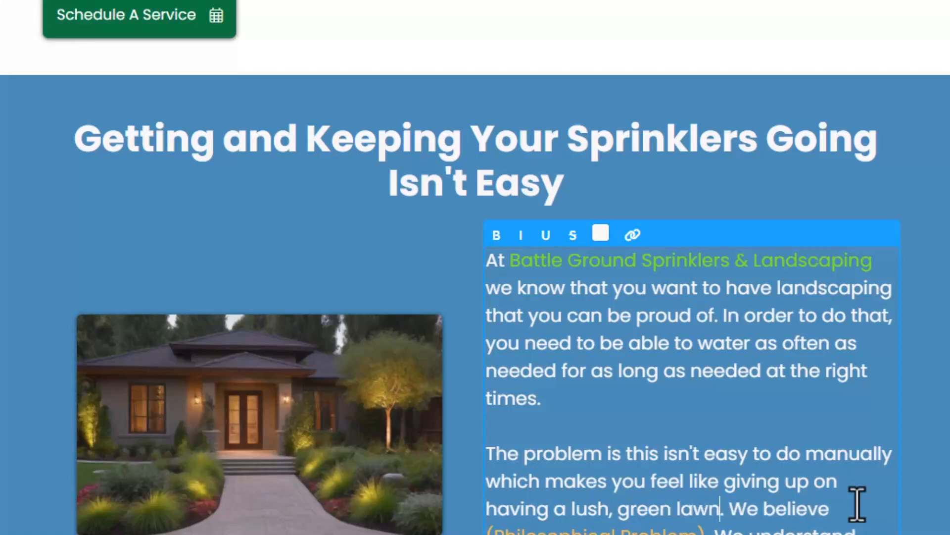
text( aro)
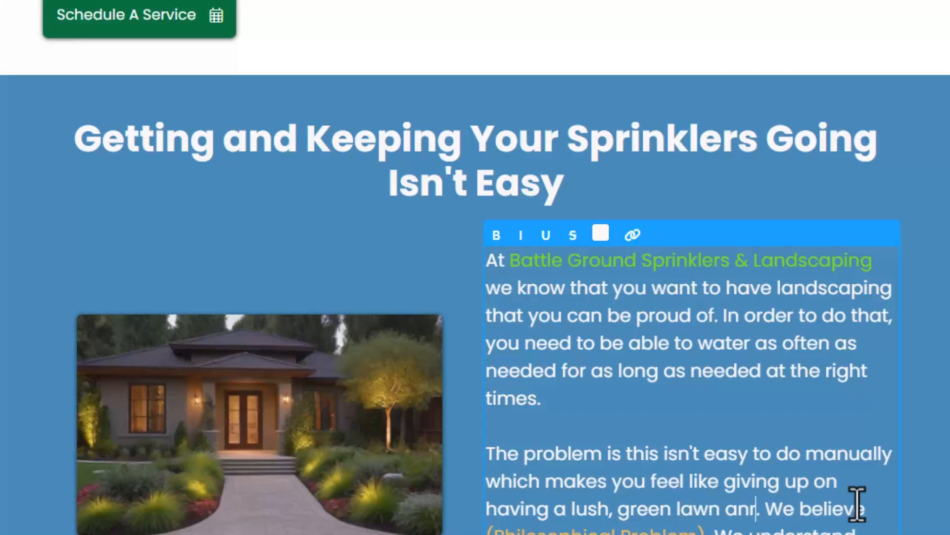
text(und your)
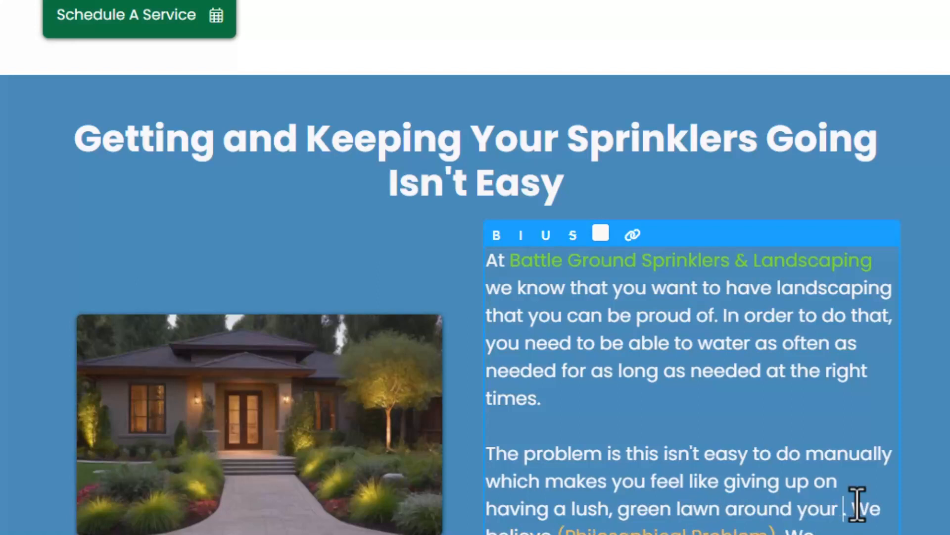
key(BackSpace)
key(BackSpace)
key(BackSpace)
key(BackSpace)
key(BackSpace)
key(BackSpace)
key(BackSpace)
key(BackSpace)
key(BackSpace)
key(BackSpace)
key(BackSpace)
key(BackSpace)
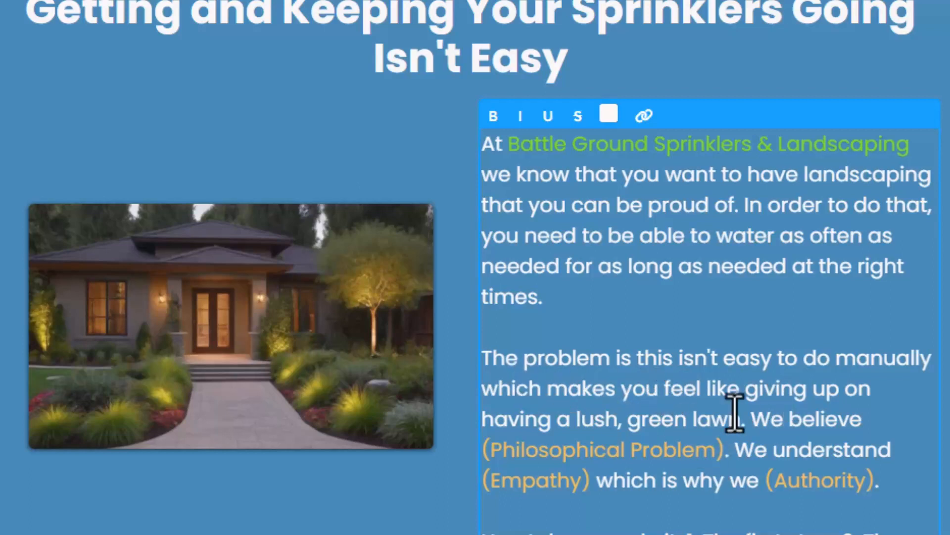
Delete the "(Philosophical Problem)" placeholder after "We believe".
drag(726, 450, 477, 463)
key(BackSpace)
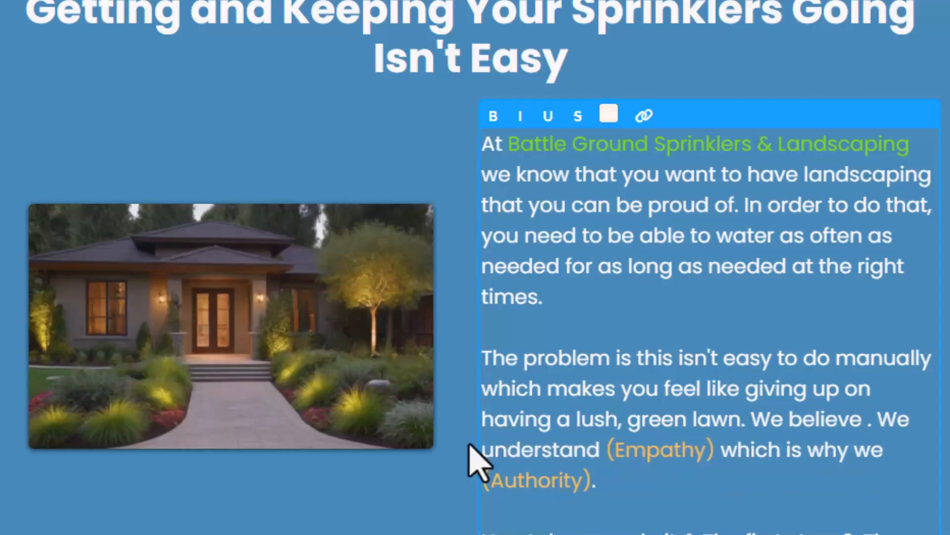
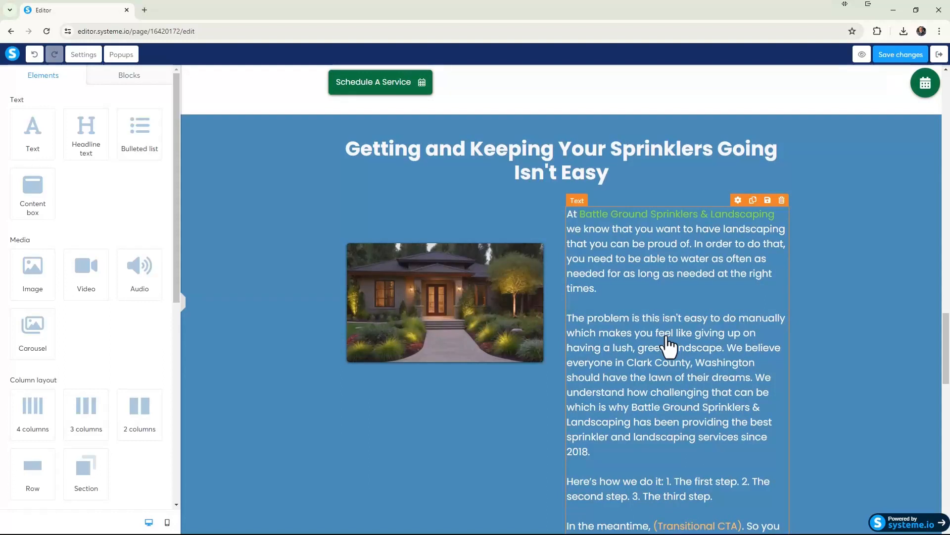
Delete the closing "Here's how we do it" and "In the meantime" paragraphs from the problem section's text, ending it after "since 2018.".
scroll(668, 347, down, 2)
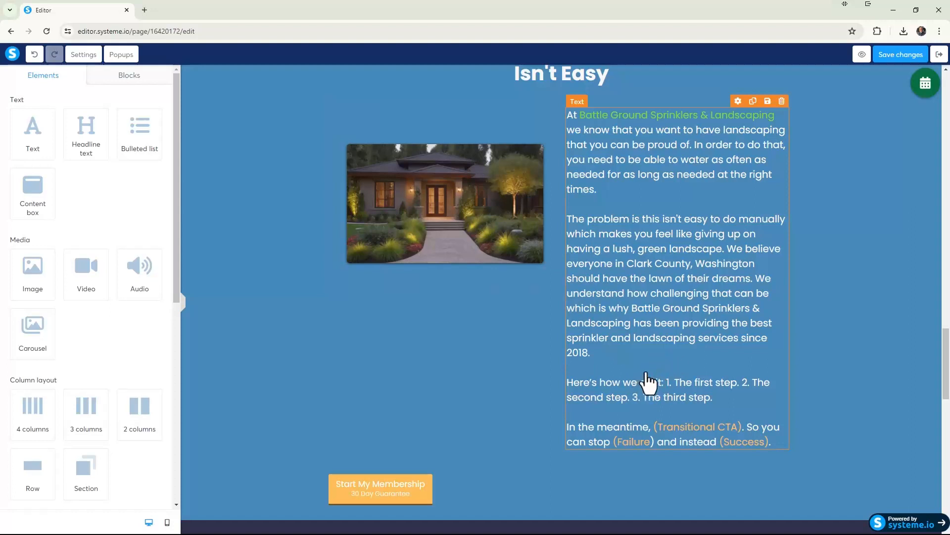
click(675, 422)
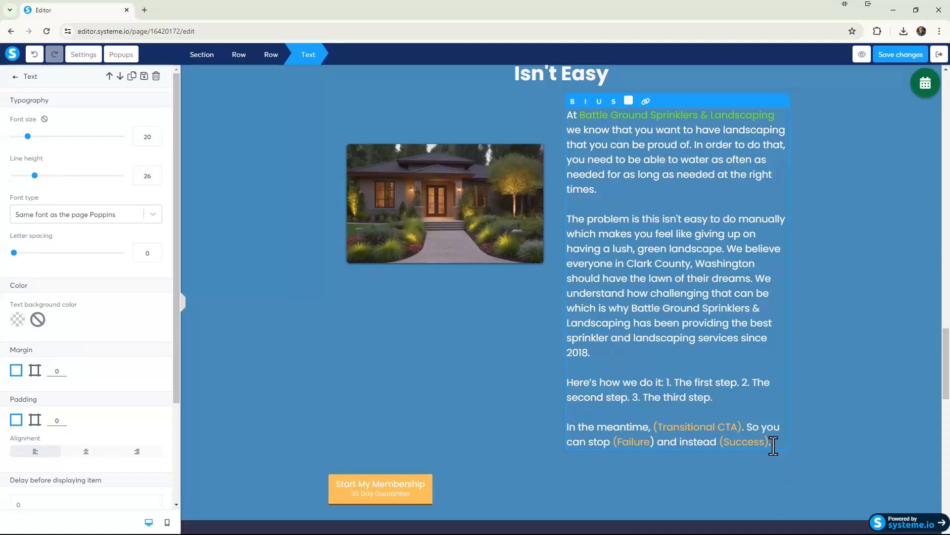
drag(774, 444, 562, 386)
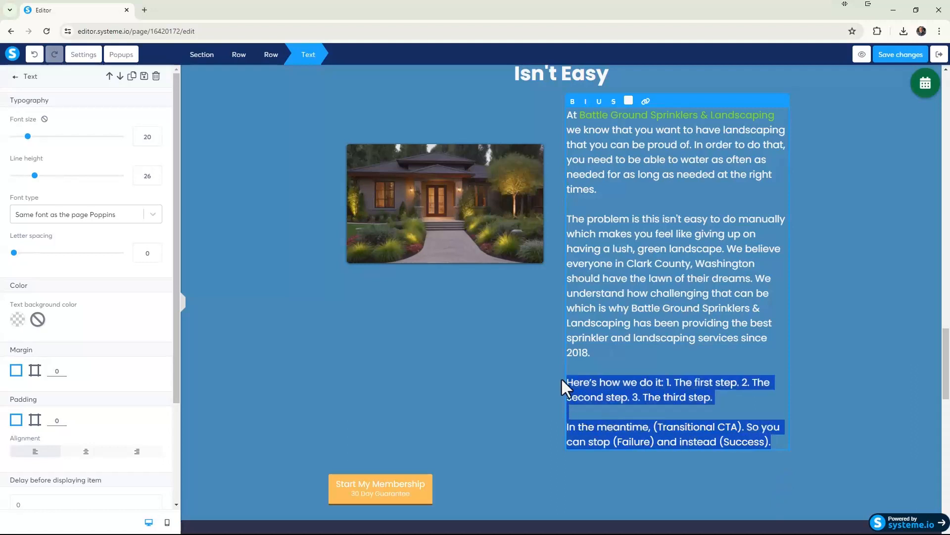
key(BackSpace)
key(BackSpace)
key(BackSpace)
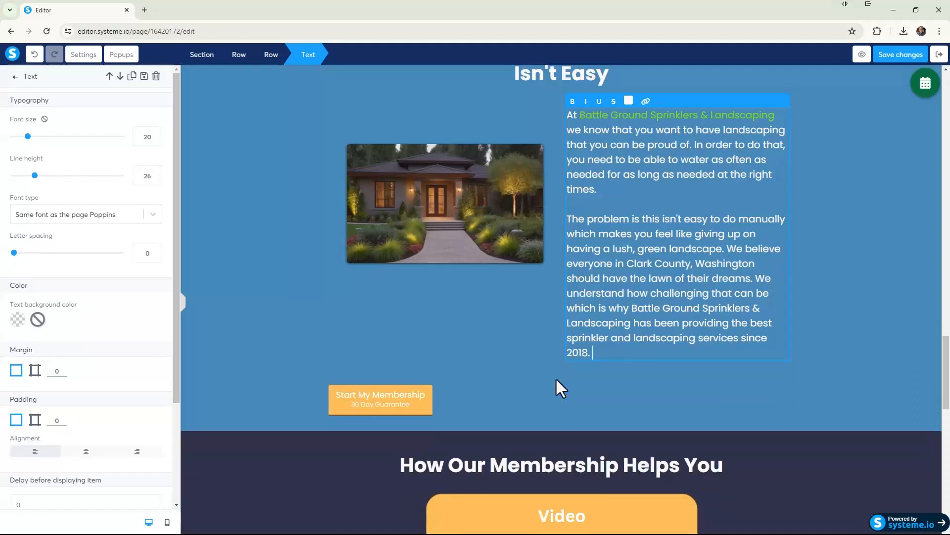
click(810, 267)
Color the sentence "We believe everyone in Clark County, Washington should have the lawn of their dreams." in the default green (7ED321).
scroll(806, 262, up, 2)
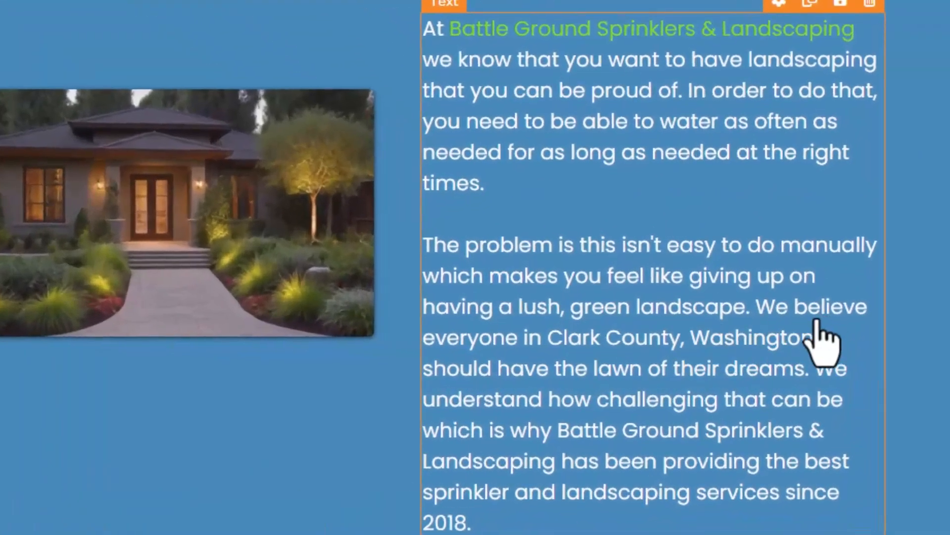
click(756, 310)
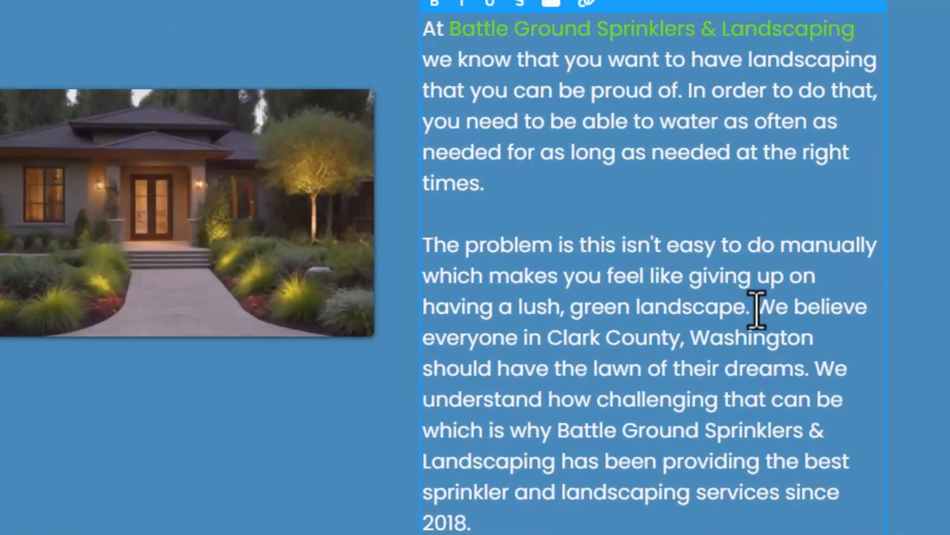
drag(756, 309, 808, 381)
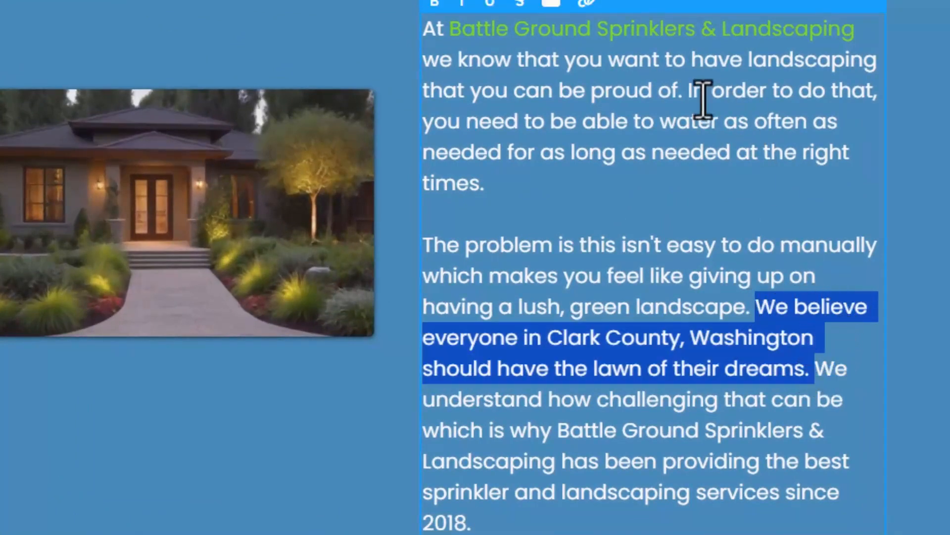
click(551, 4)
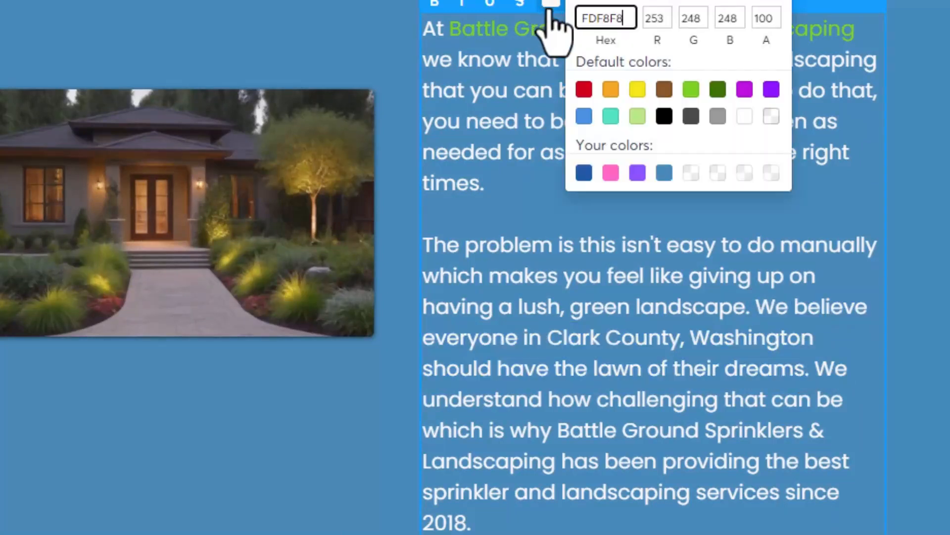
click(691, 89)
click(835, 369)
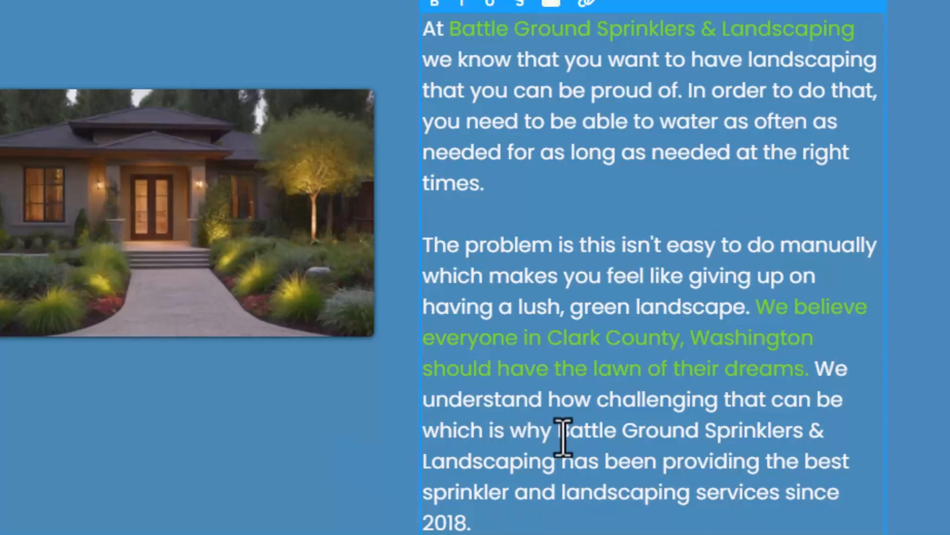
Color the company name "Battle Ground Sprinklers & Landscaping" in the second paragraph with the same default green (7ED321).
drag(557, 431, 556, 462)
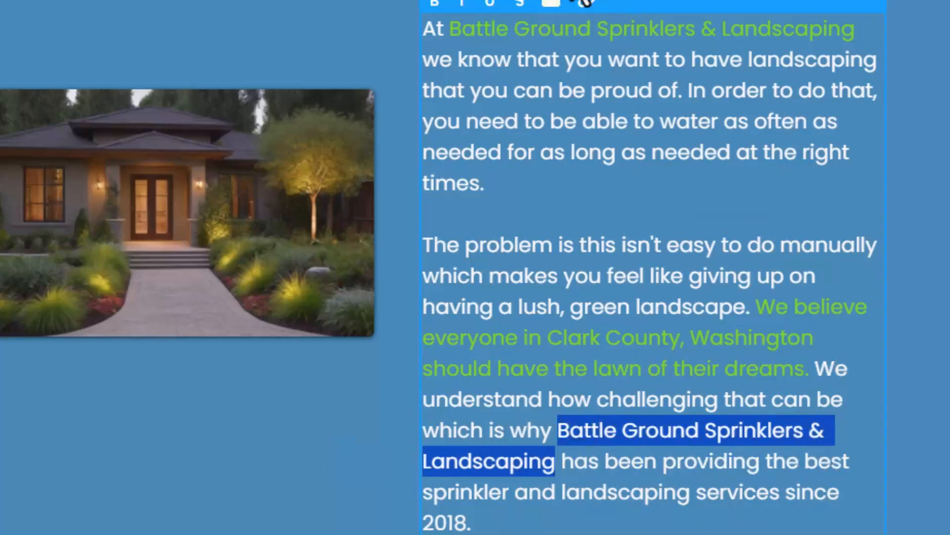
click(551, 4)
click(691, 90)
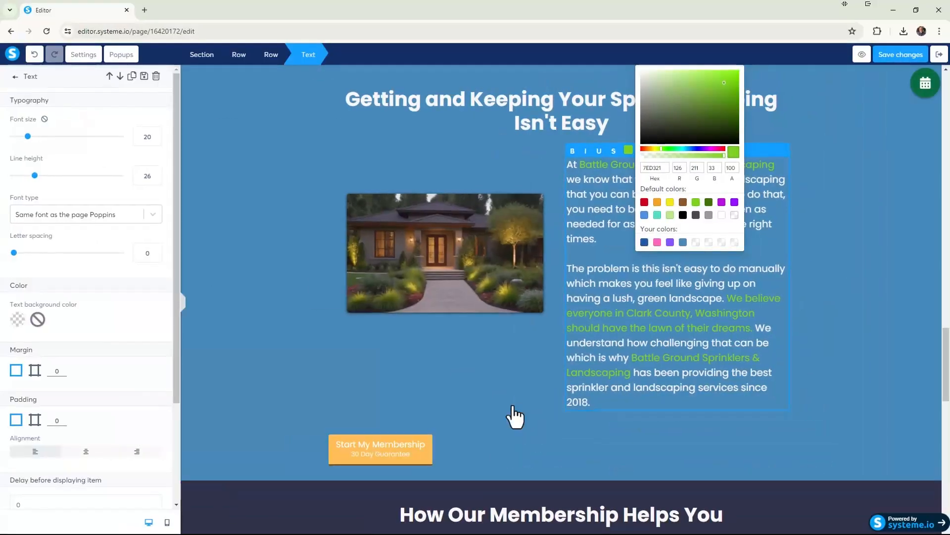
click(363, 510)
Insert the saved "Schedule A Service" button block above the "Start My Membership" button in the problem section.
scroll(475, 498, up, 9)
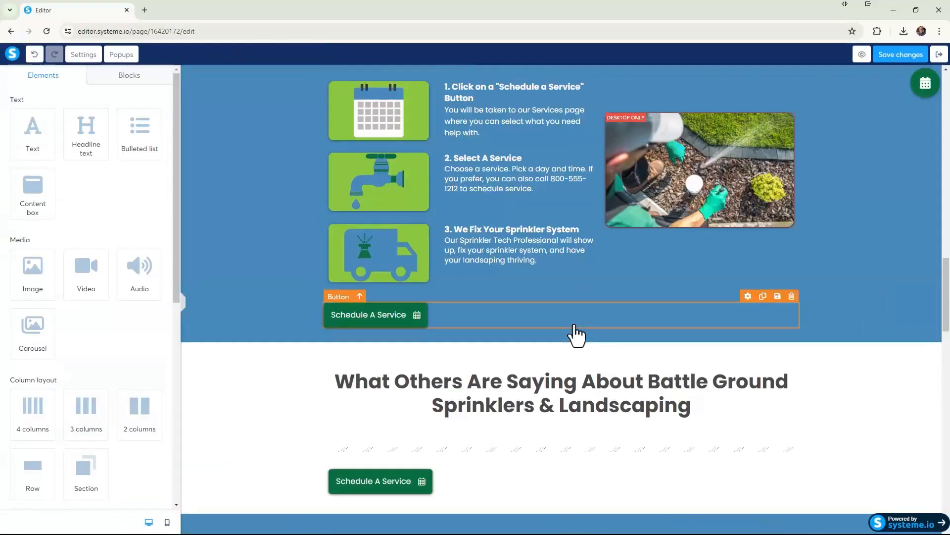
scroll(577, 337, up, 5)
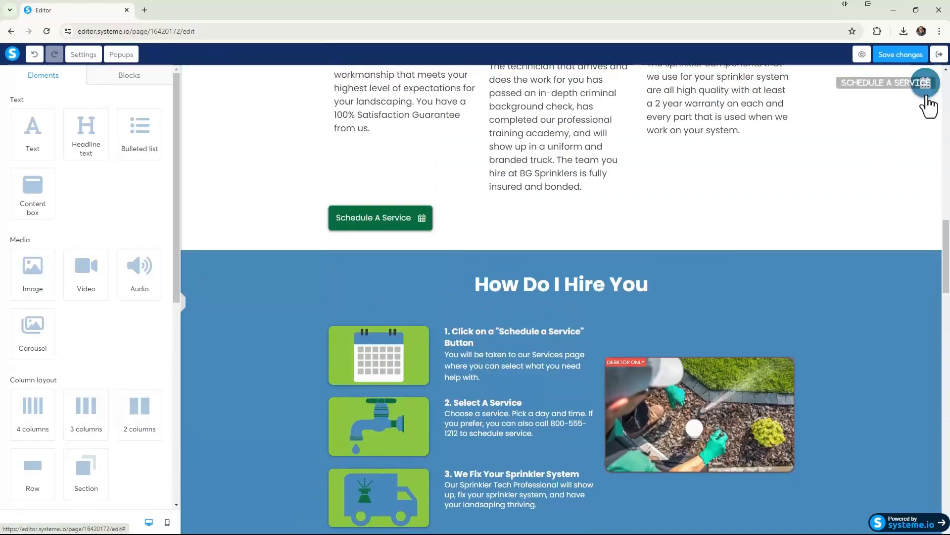
scroll(870, 223, down, 4)
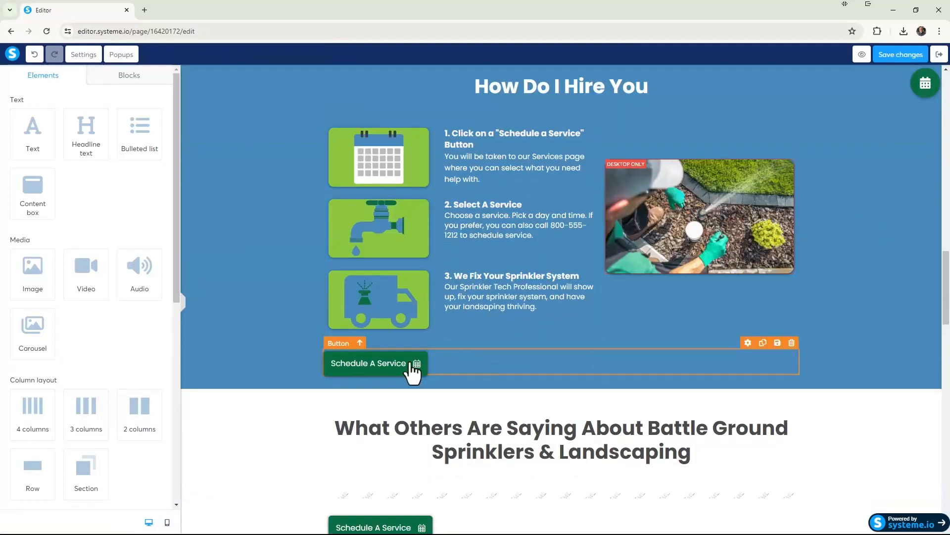
scroll(403, 373, down, 3)
scroll(399, 387, down, 10)
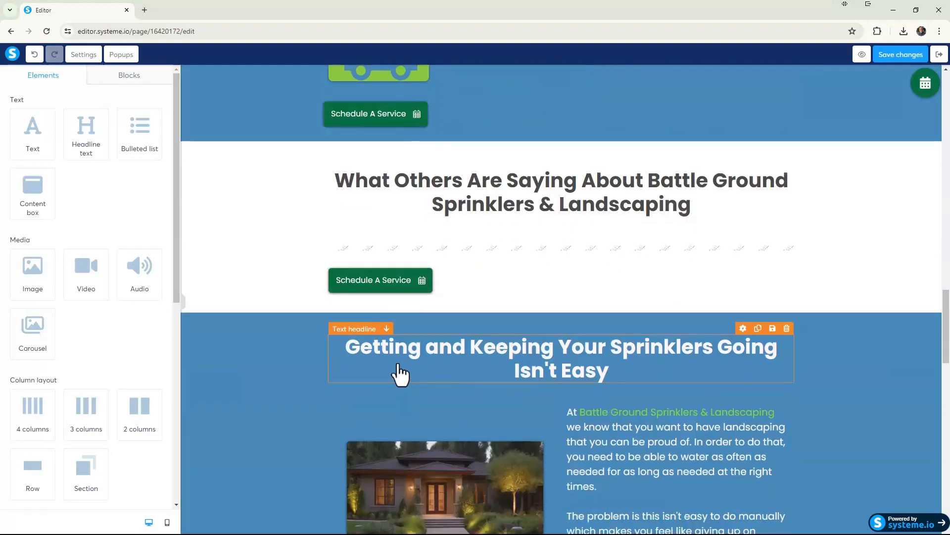
scroll(430, 443, up, 2)
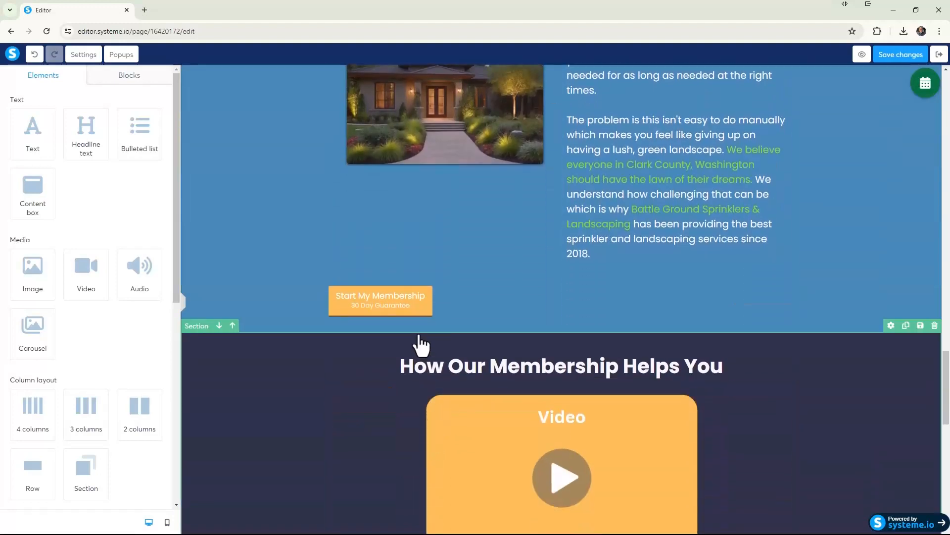
click(132, 80)
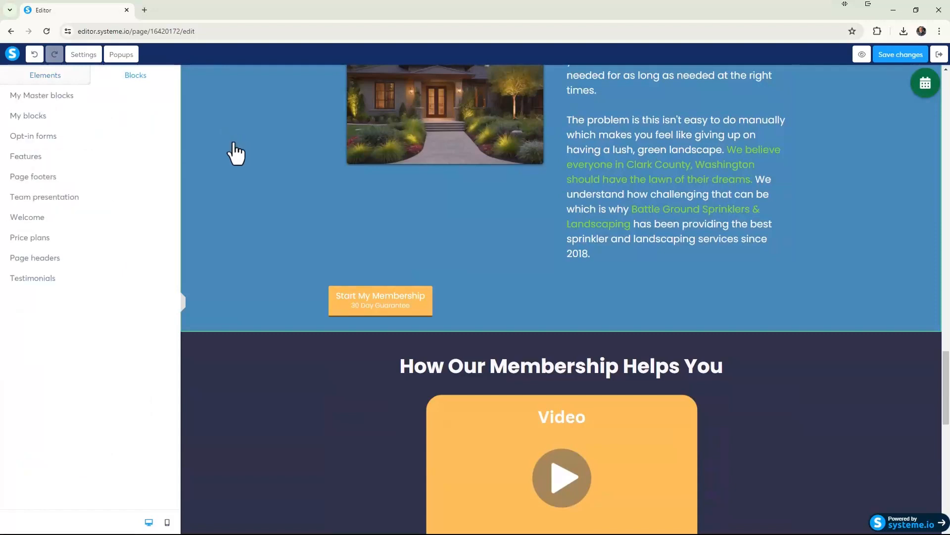
click(61, 116)
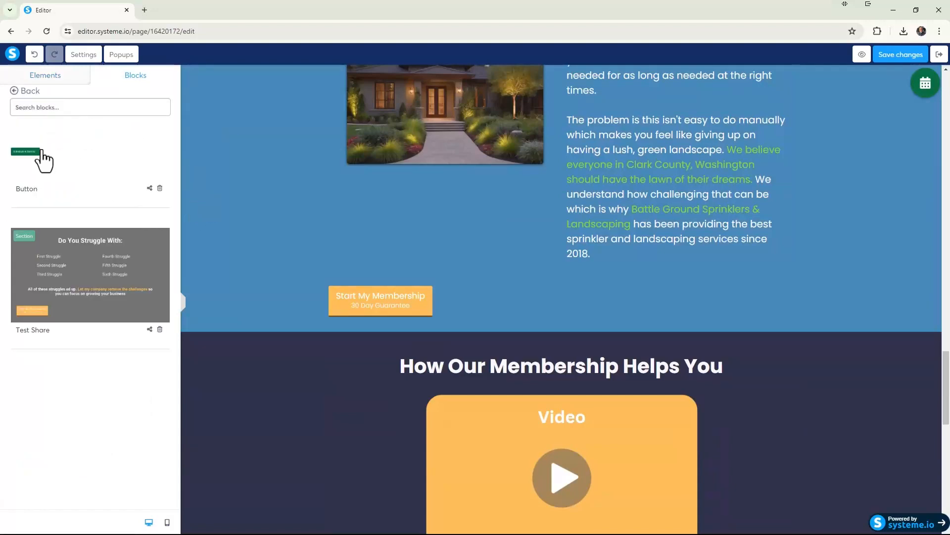
drag(28, 153, 377, 291)
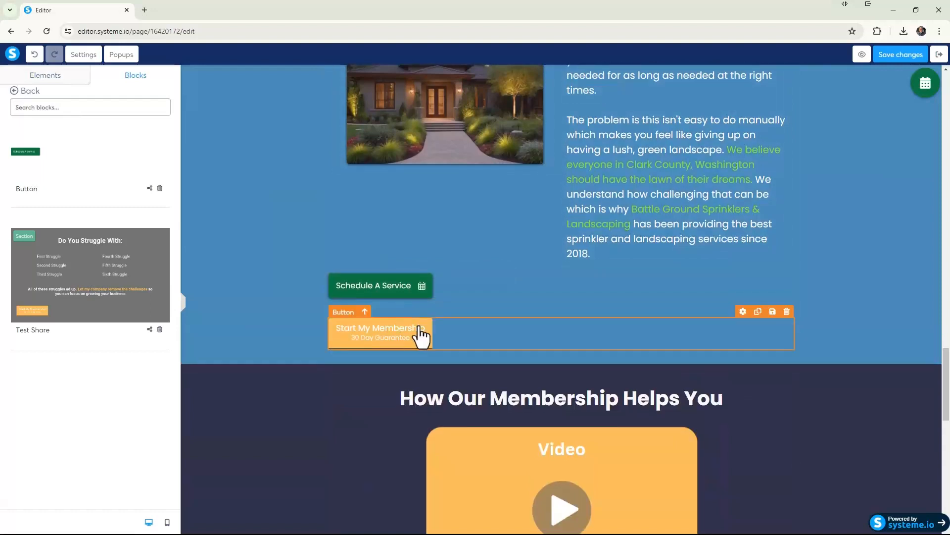
Delete the "Start My Membership" button from the problem section and save the page changes.
click(786, 312)
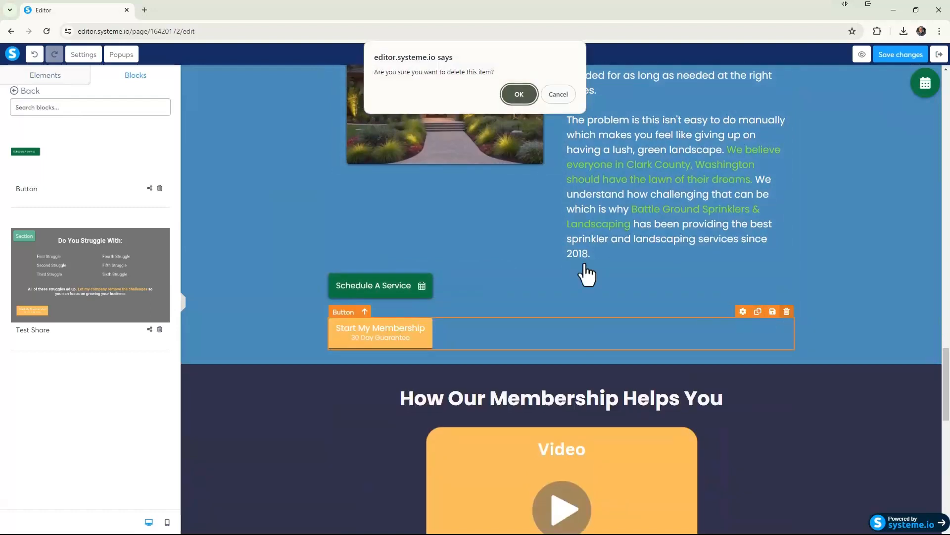
click(518, 94)
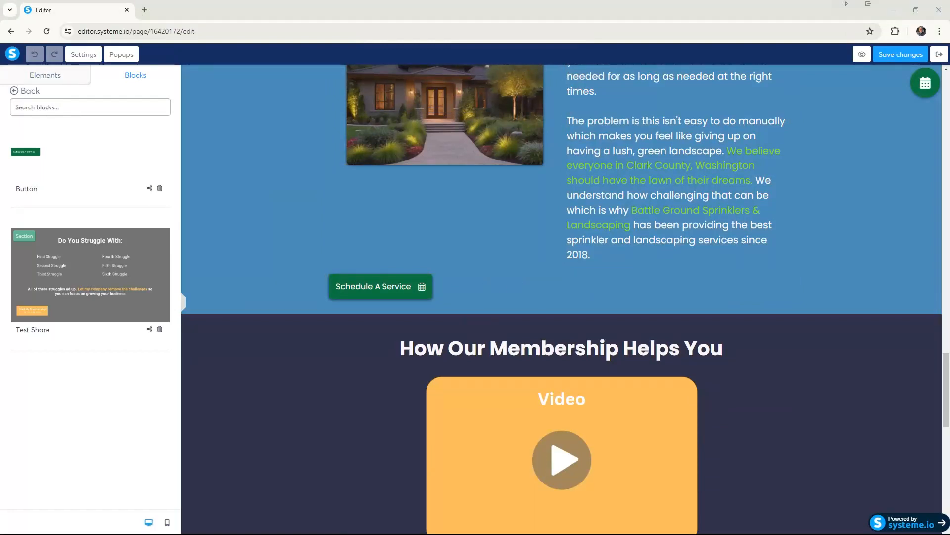
click(905, 56)
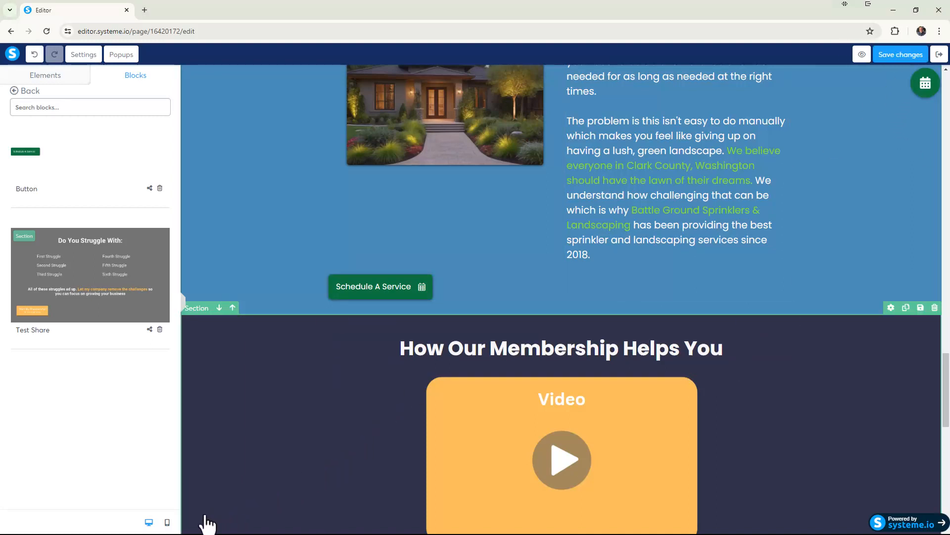
Switch the editor to the mobile view and review the page down to the "Getting and Keeping Your Sprinklers Going Isn't Easy" section.
click(167, 523)
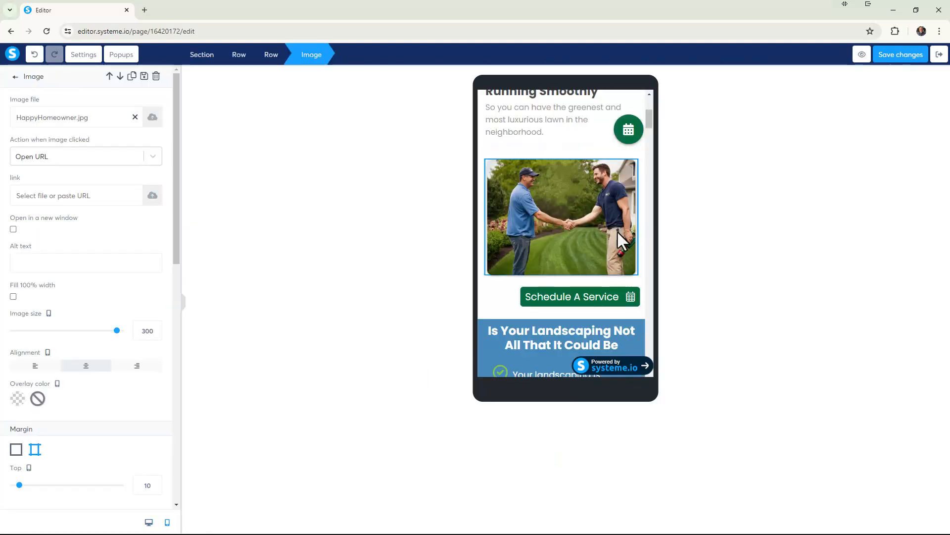
click(620, 236)
scroll(620, 238, down, 12)
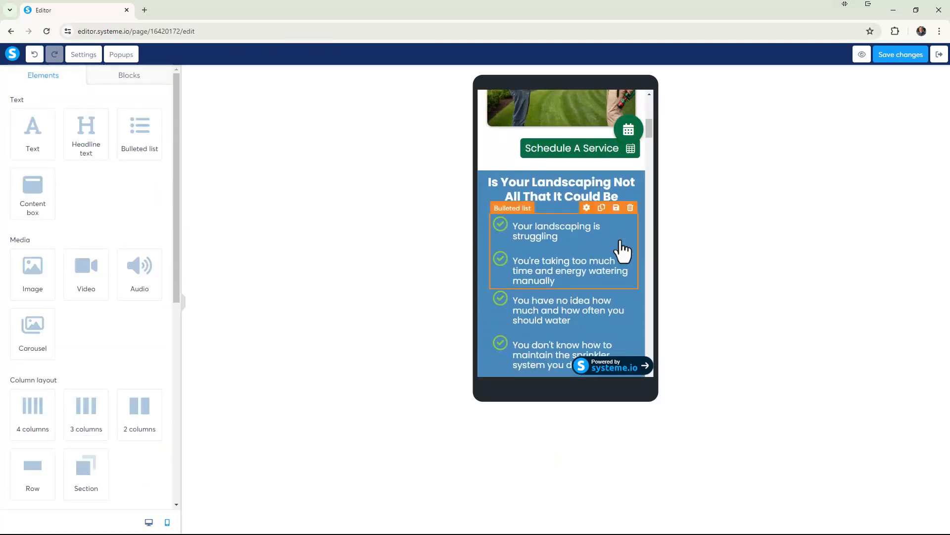
scroll(623, 251, down, 15)
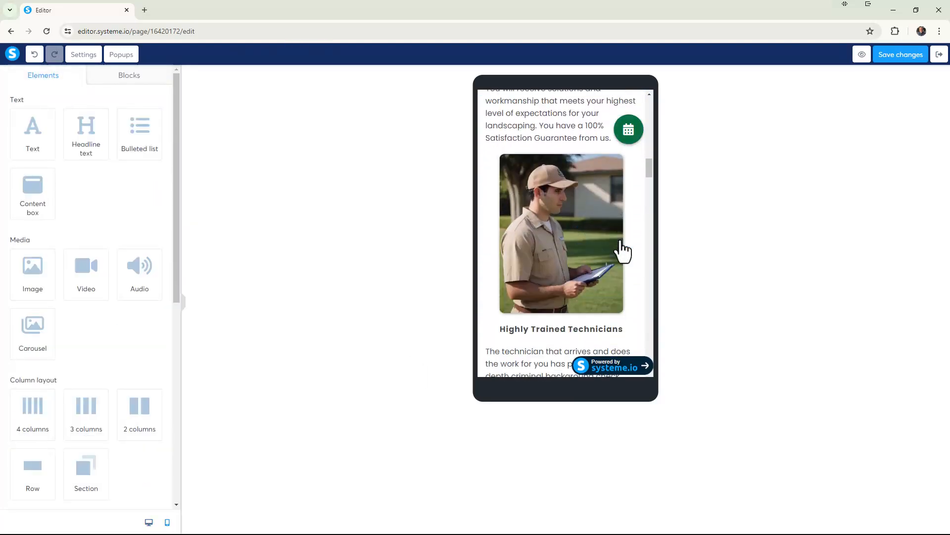
scroll(623, 251, up, 8)
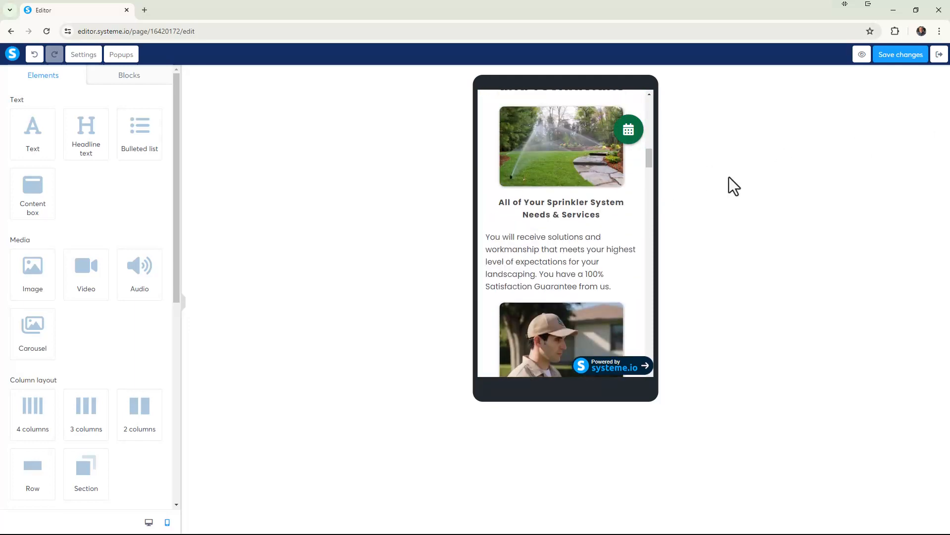
scroll(619, 257, down, 12)
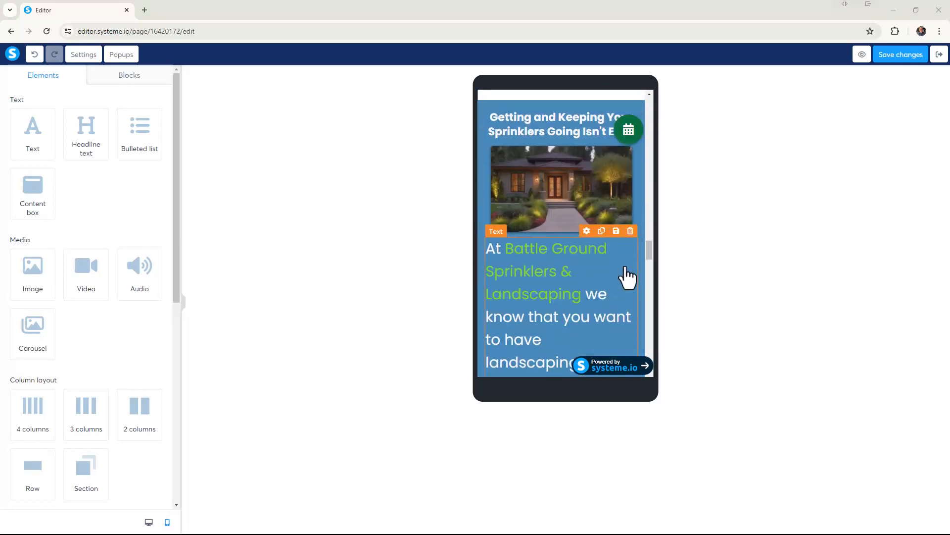
Set the mobile font size of the problem section's explanatory text to 22.
click(628, 277)
scroll(600, 242, up, 4)
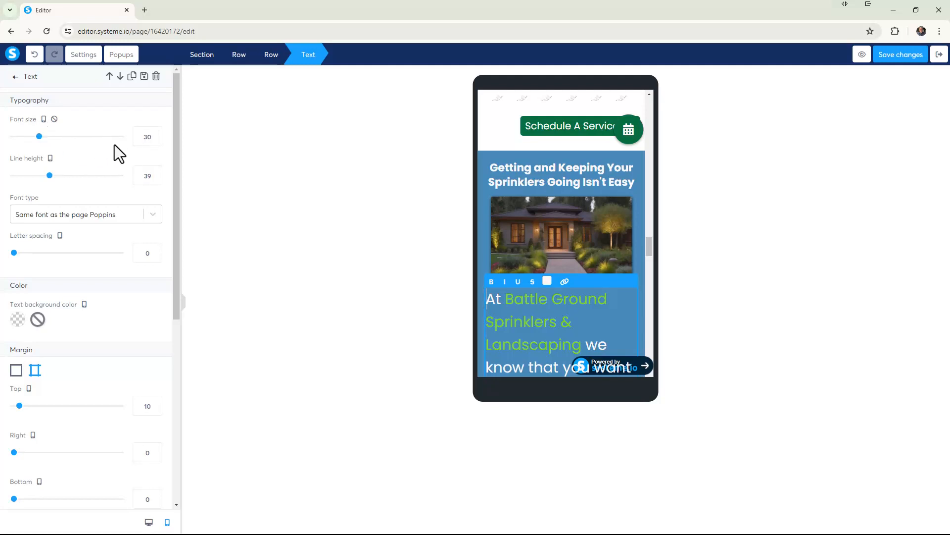
click(156, 139)
click(156, 139)
click(155, 139)
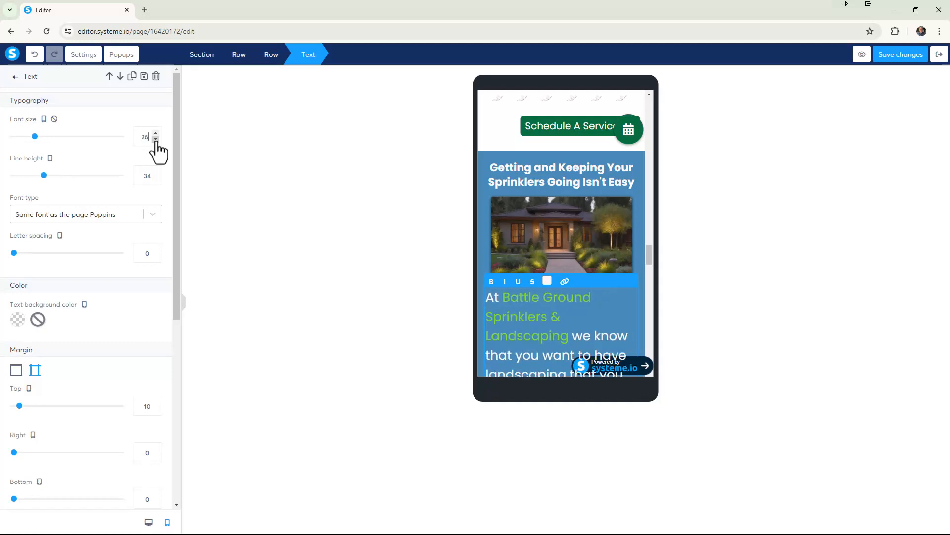
click(156, 139)
click(155, 140)
click(156, 139)
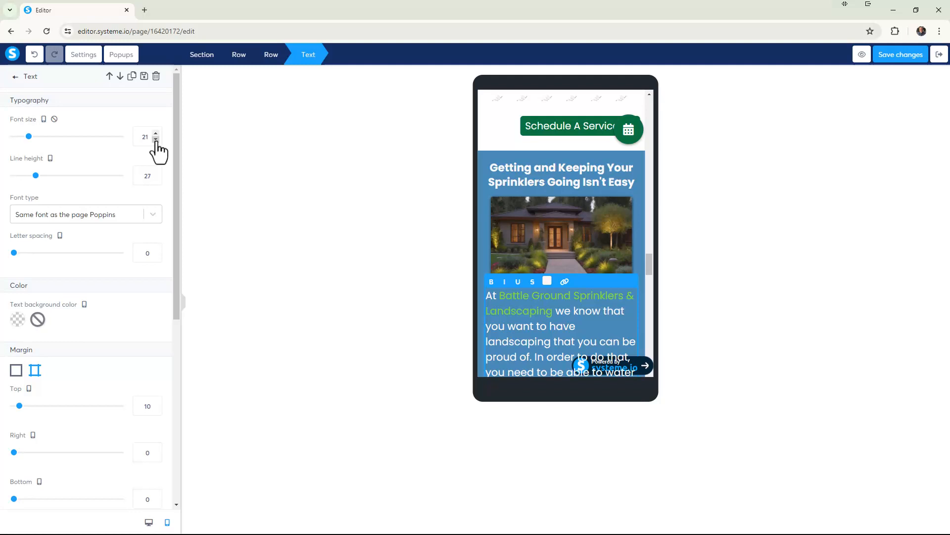
click(155, 139)
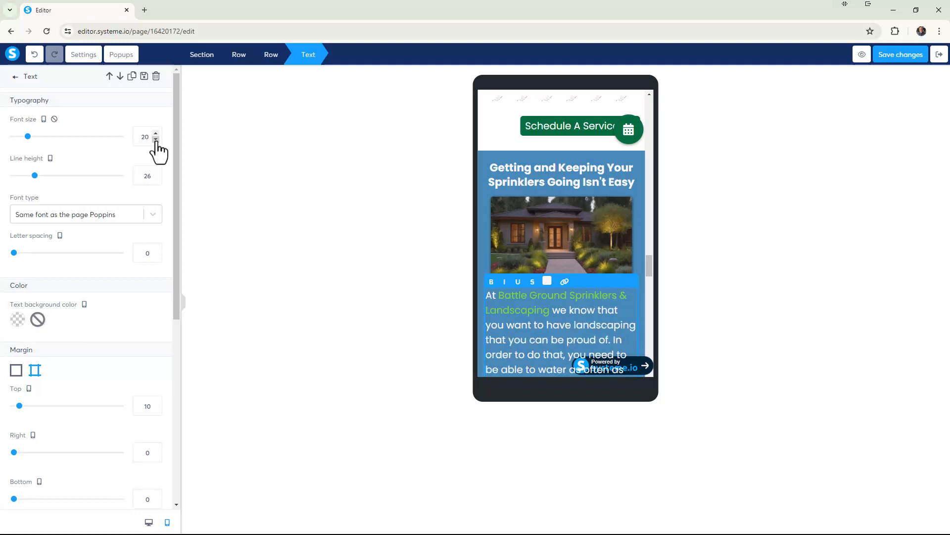
click(156, 139)
click(155, 139)
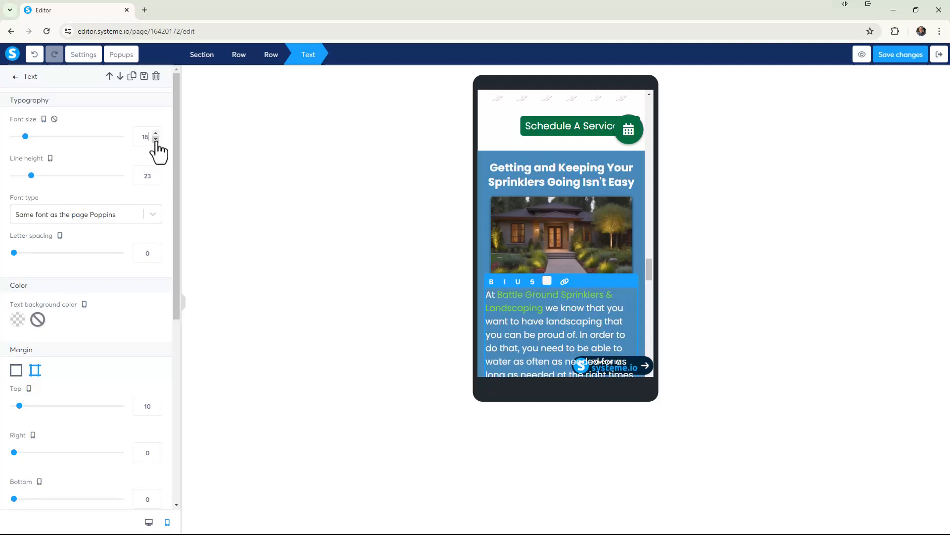
click(156, 139)
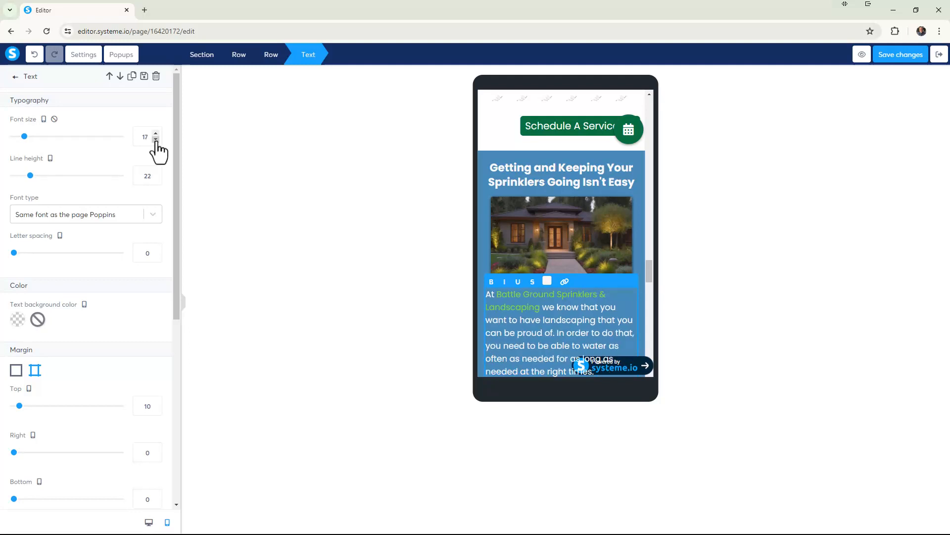
click(156, 139)
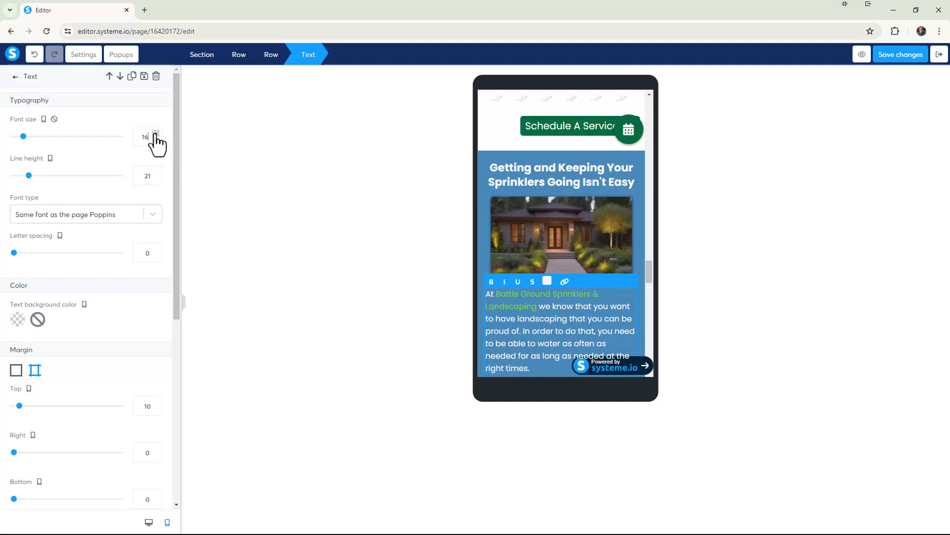
click(155, 133)
click(155, 133)
click(155, 133)
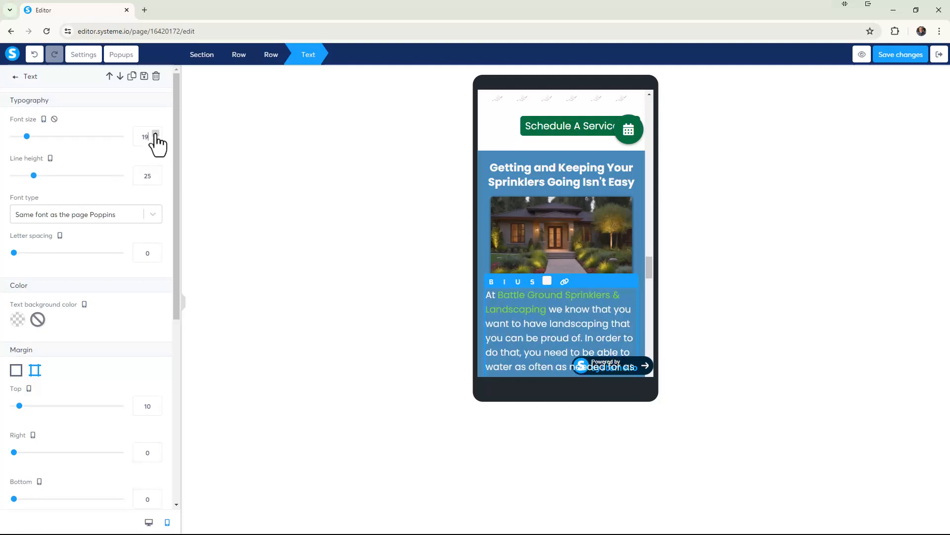
click(156, 134)
click(156, 134)
click(155, 133)
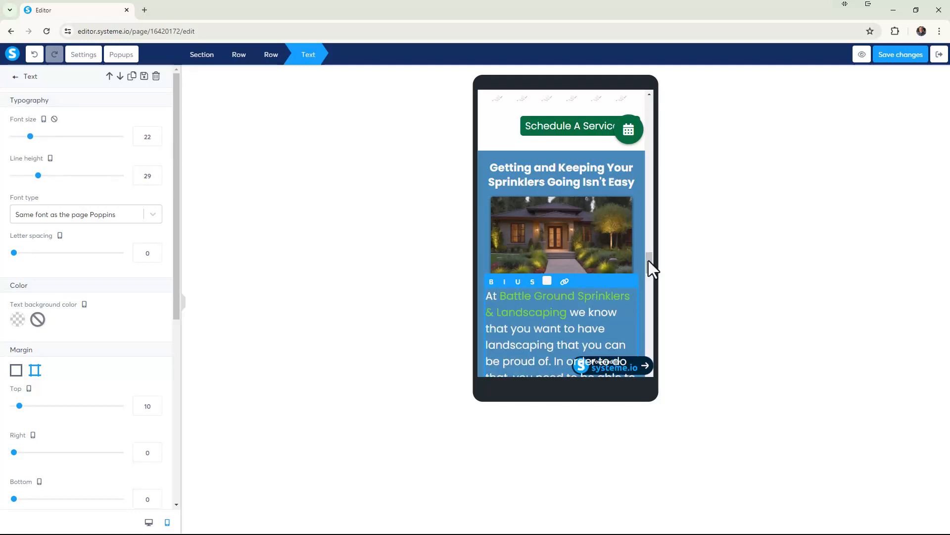
Review the mobile layout of the problem section from its headline down to the "Schedule A Service" button.
click(648, 274)
scroll(648, 275, down, 5)
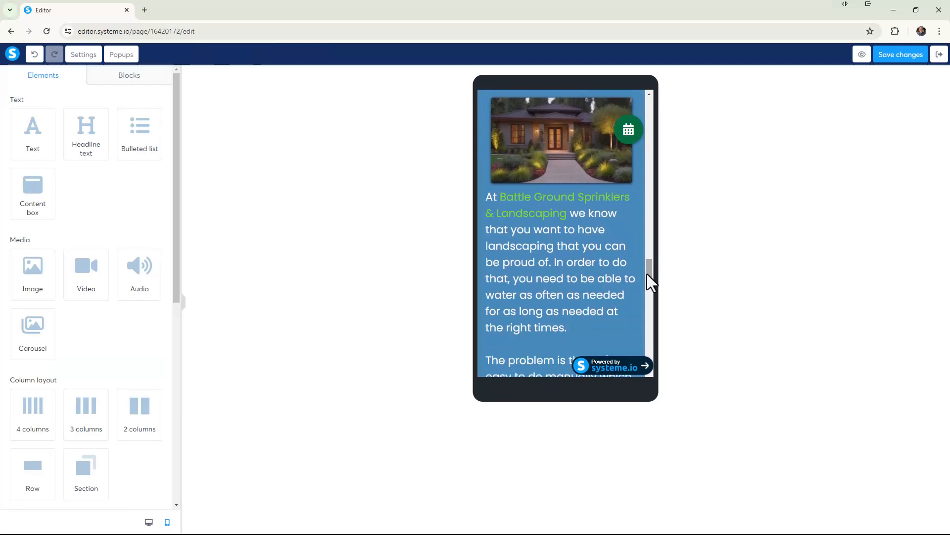
scroll(644, 273, up, 8)
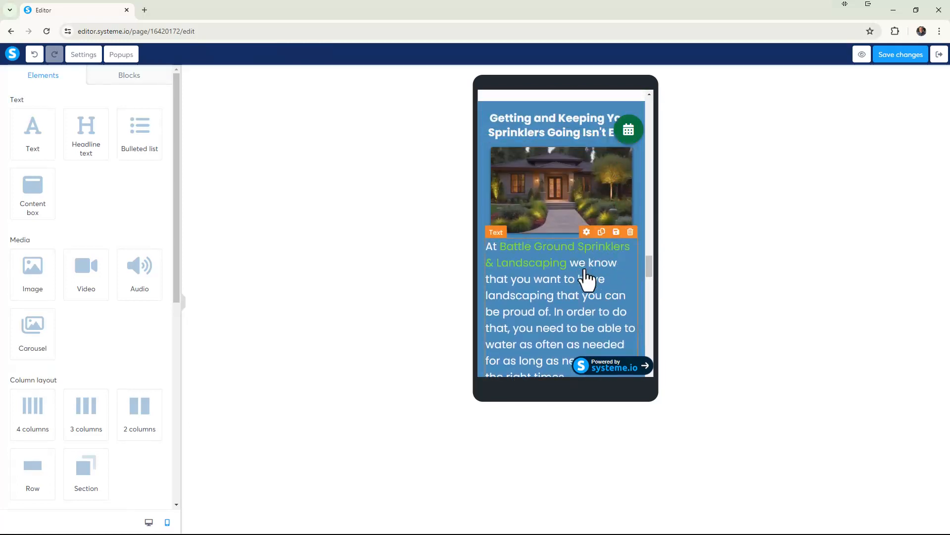
scroll(614, 292, down, 2)
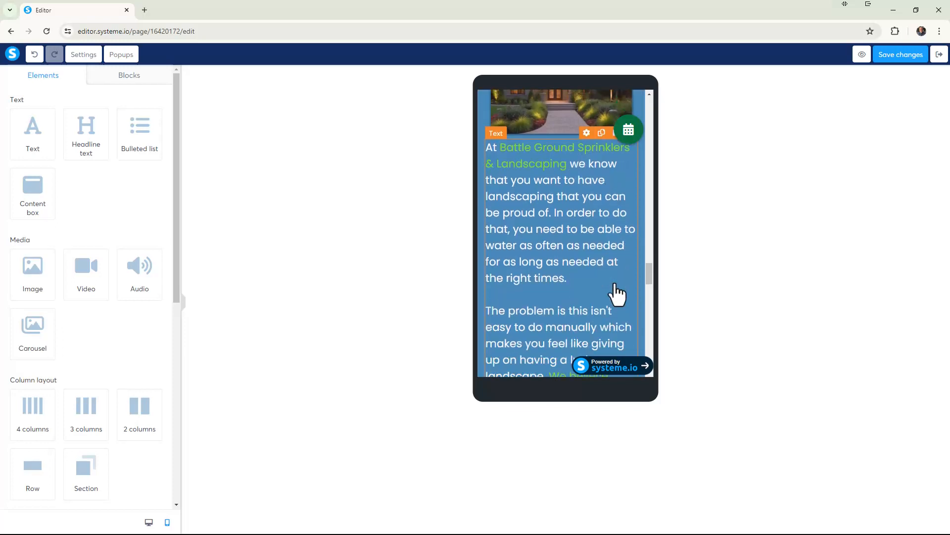
scroll(611, 280, up, 2)
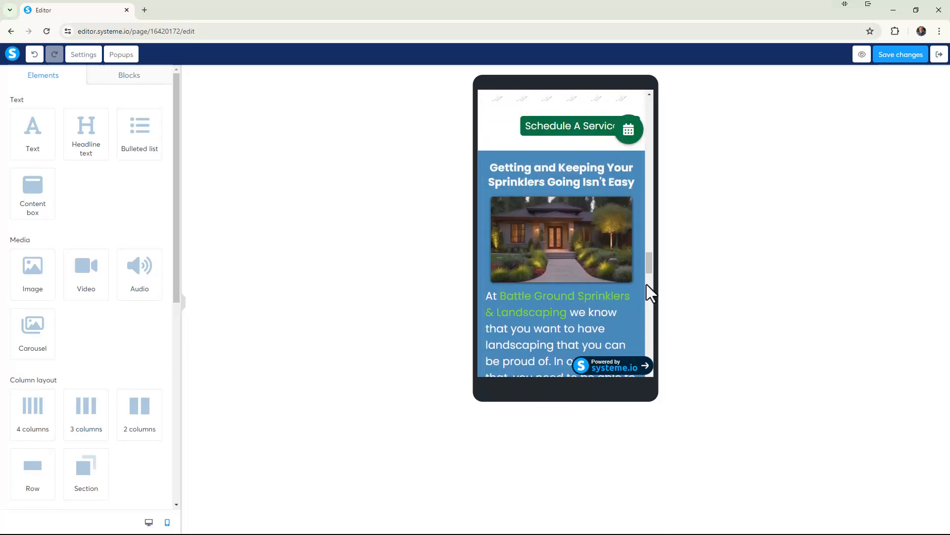
scroll(647, 285, down, 3)
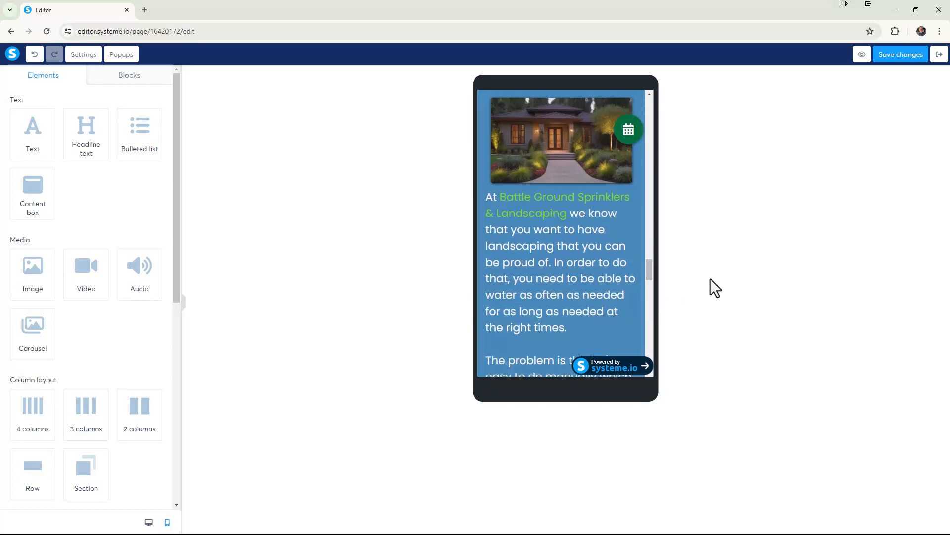
drag(650, 272, 645, 310)
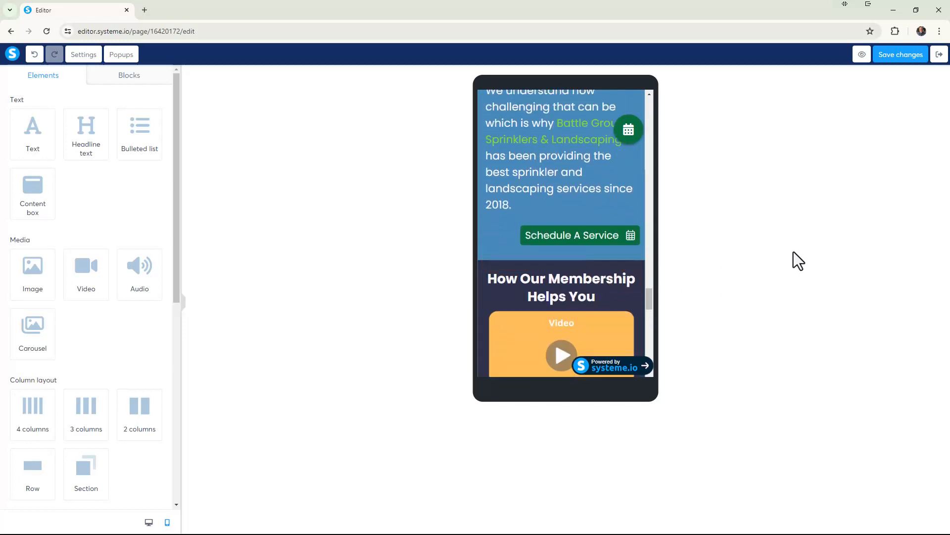
Save the page changes and switch the editor back to the desktop view at the problem section.
click(900, 55)
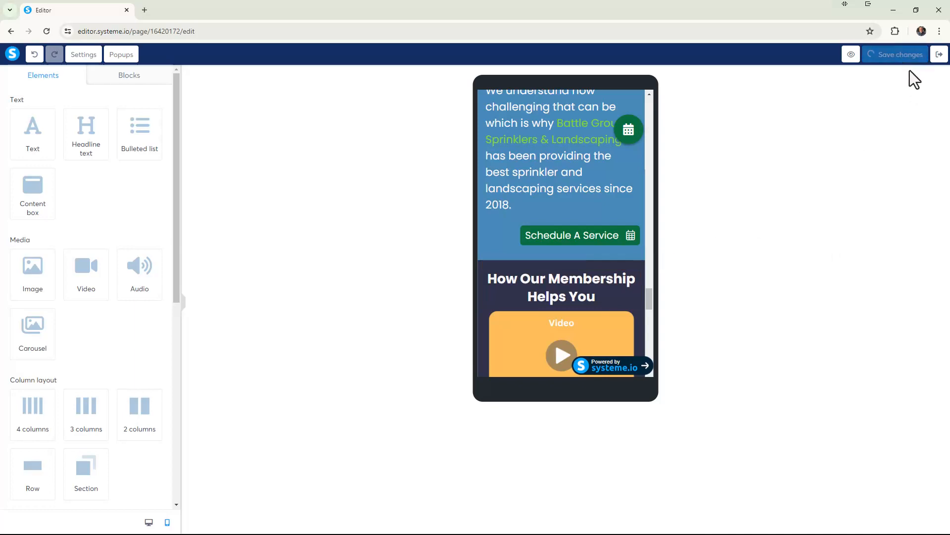
click(149, 522)
scroll(291, 360, up, 5)
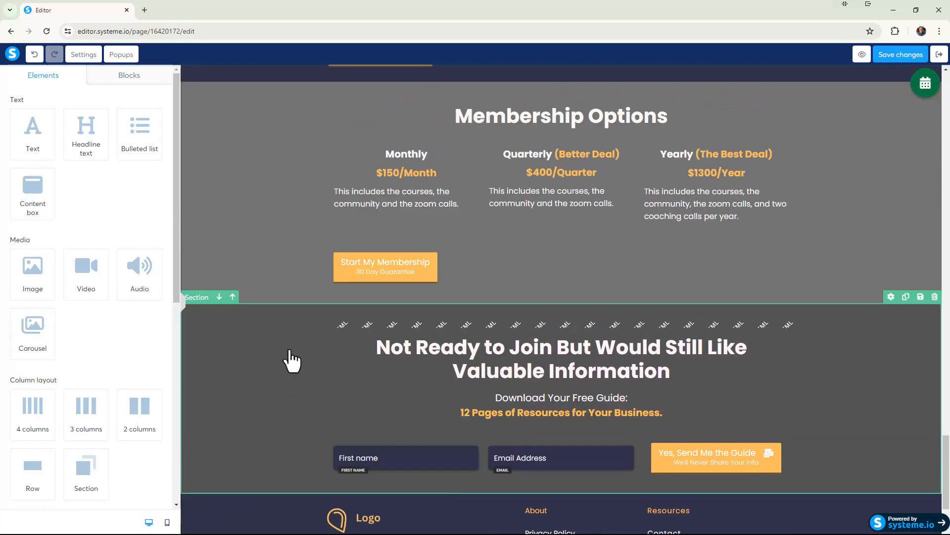
scroll(299, 360, down, 6)
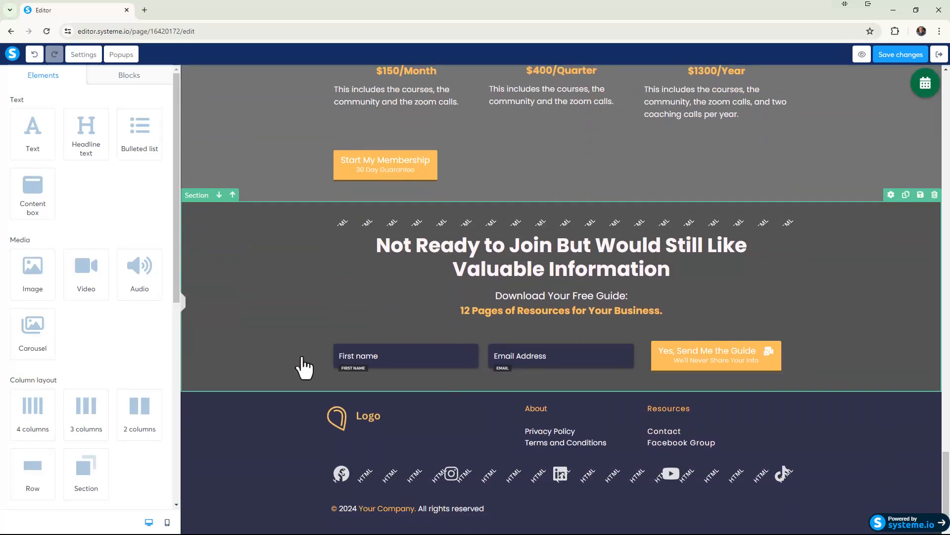
scroll(304, 367, up, 10)
scroll(304, 365, up, 3)
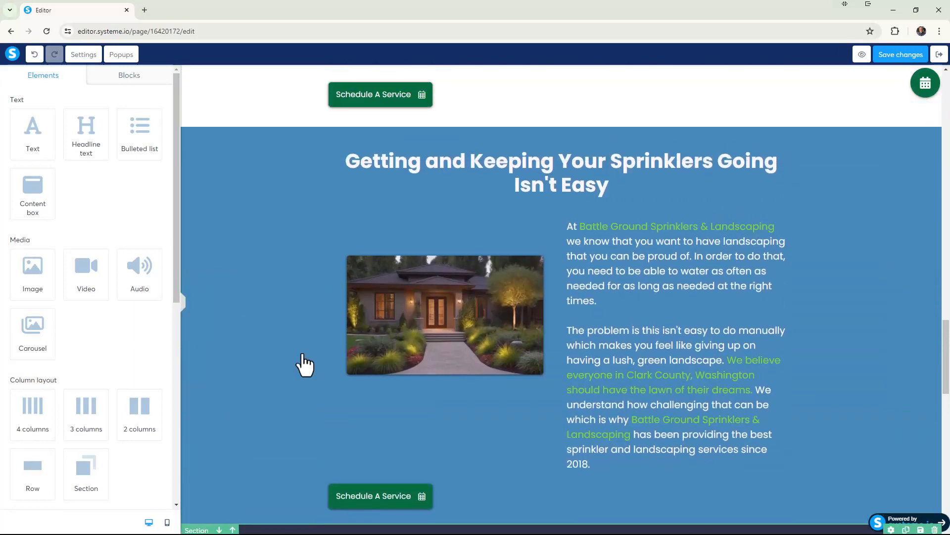
scroll(303, 363, down, 2)
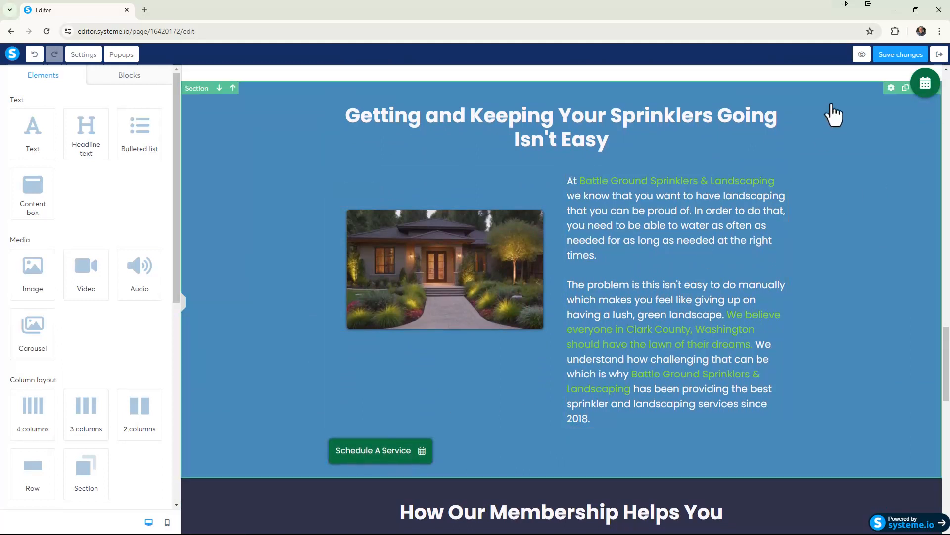
Preview the page in a new tab, dismiss the preview notice and review the page down to the problem section.
click(856, 55)
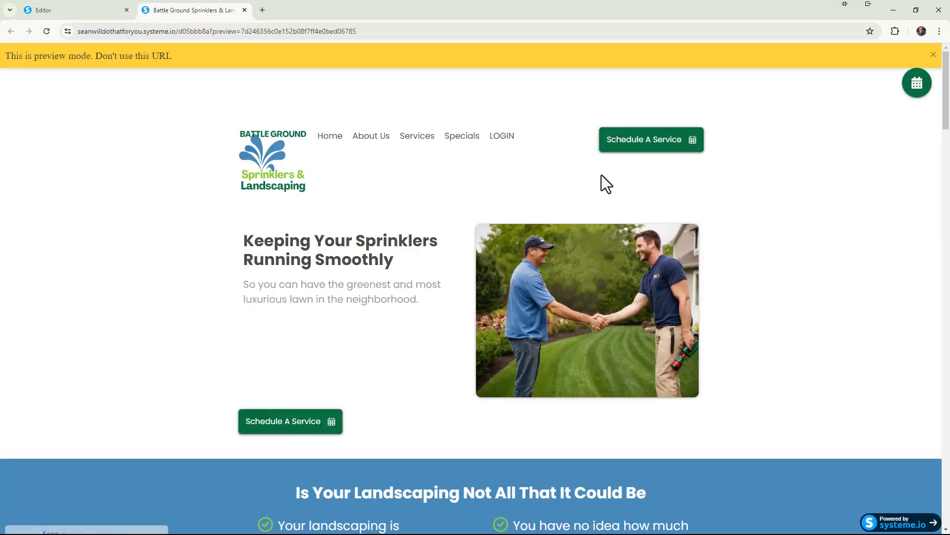
click(934, 55)
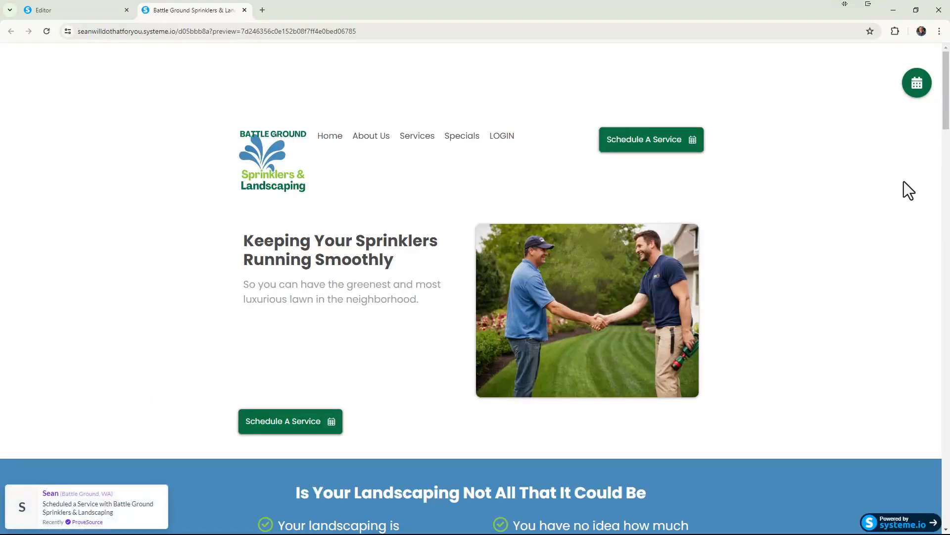
scroll(902, 184, down, 10)
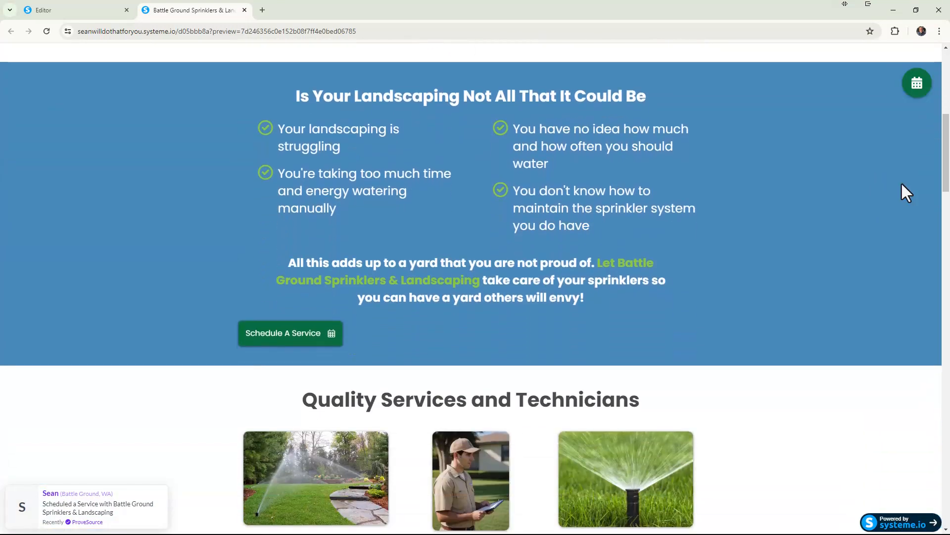
scroll(902, 185, down, 13)
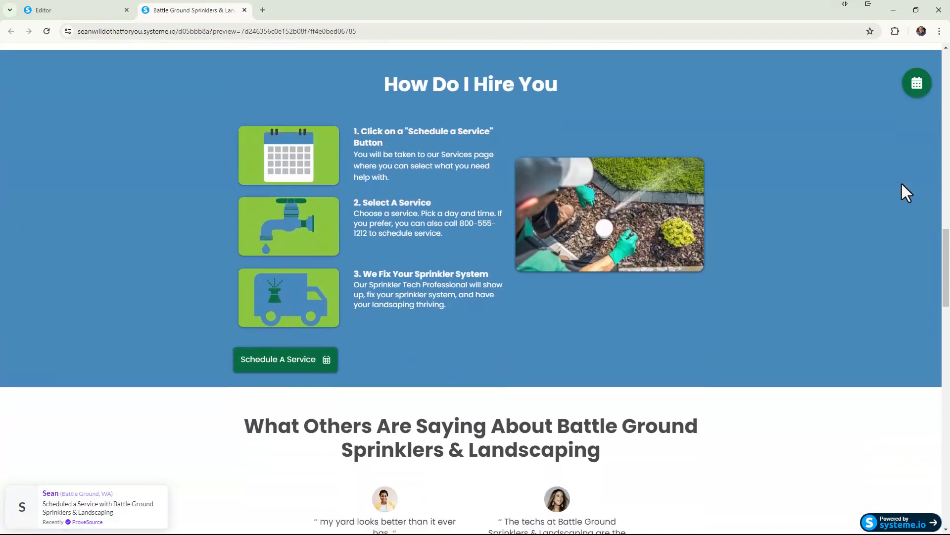
scroll(902, 184, down, 2)
scroll(902, 184, up, 3)
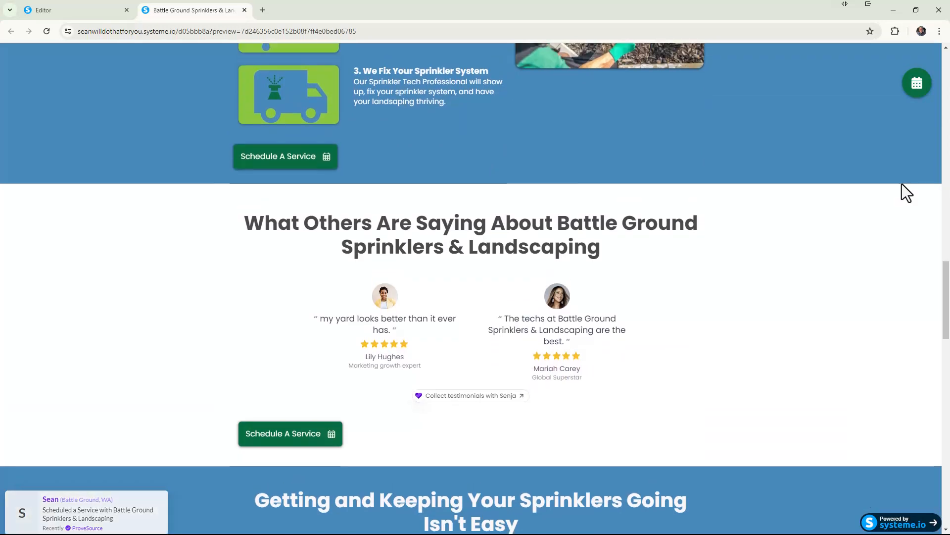
scroll(902, 185, down, 13)
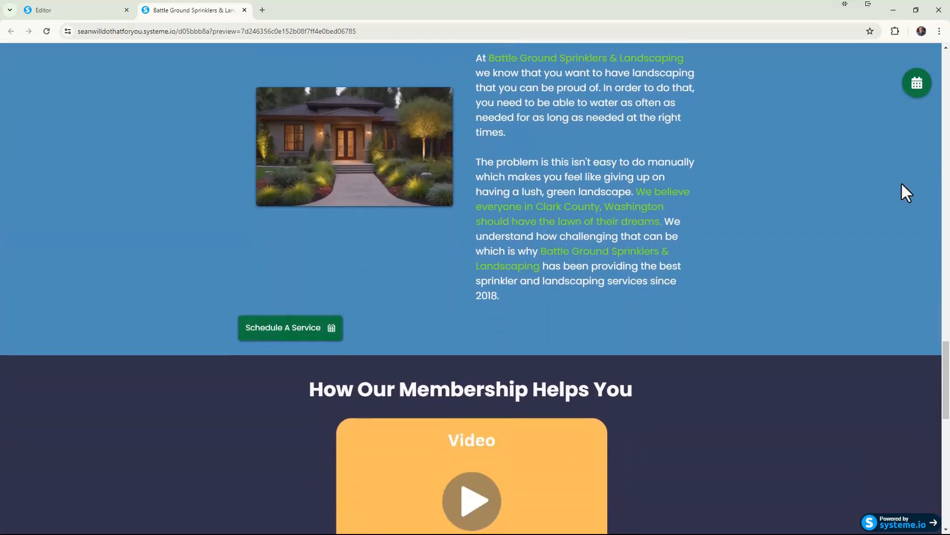
Inspect the previewed page with the browser's developer tools and set the simulated device dimensions to Responsive.
right_click(800, 279)
click(734, 269)
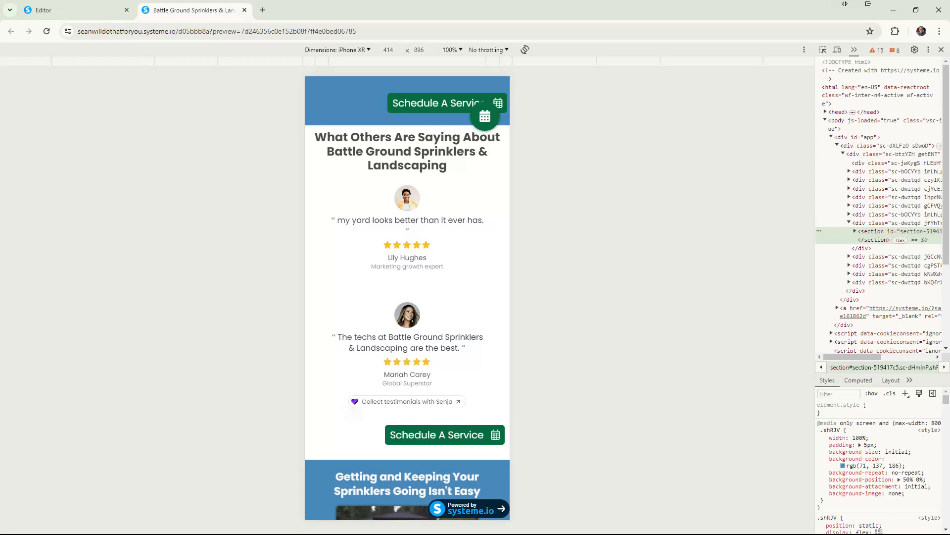
click(368, 49)
click(794, 72)
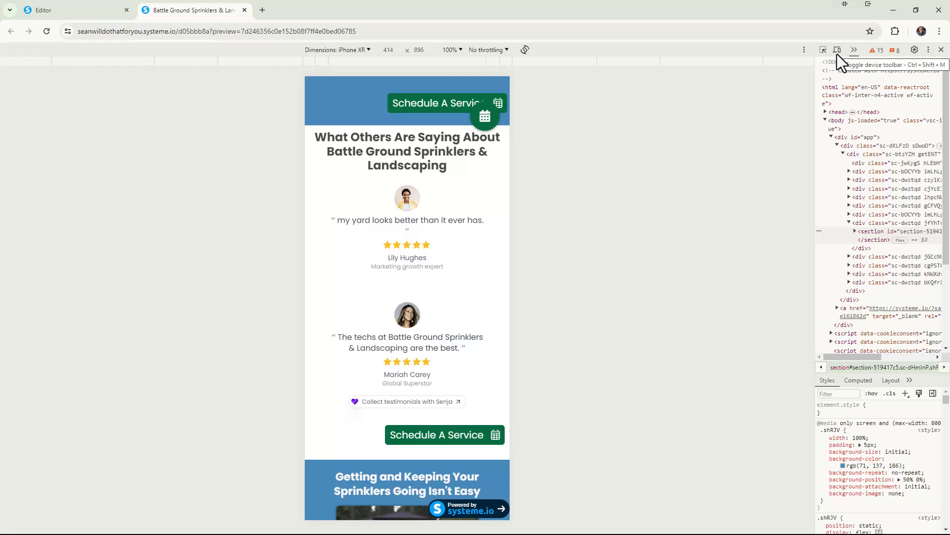
click(369, 50)
click(349, 70)
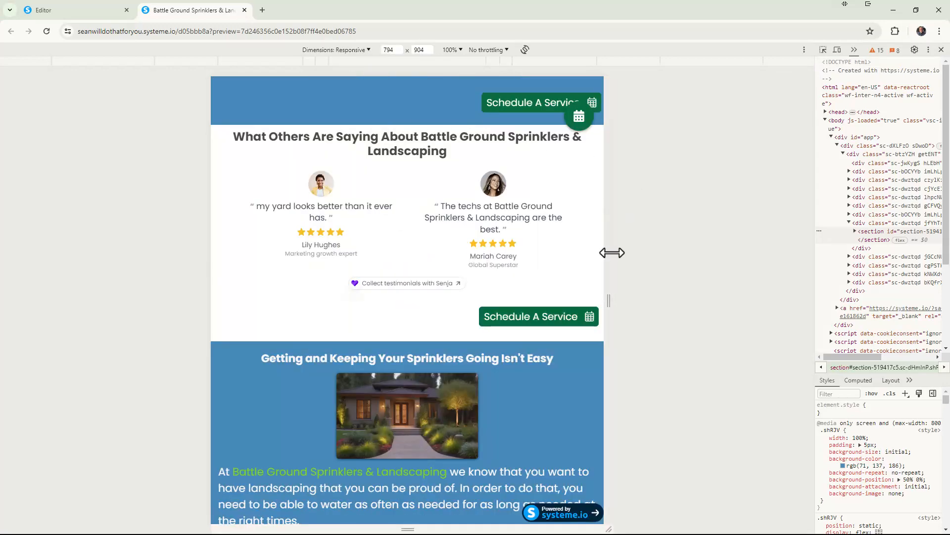
Check the problem section's layout at responsive viewport widths of about 1366 px and about 830 px.
drag(612, 252, 752, 290)
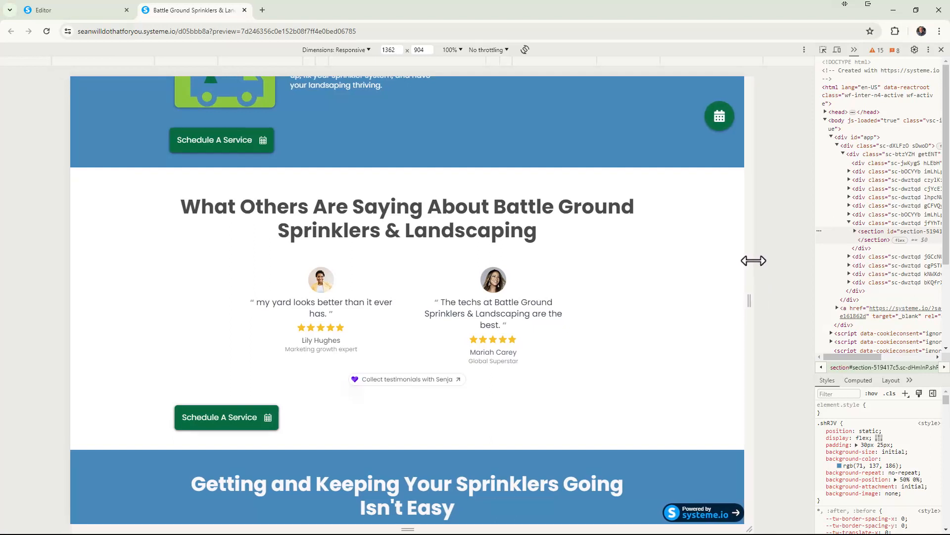
drag(753, 262, 755, 262)
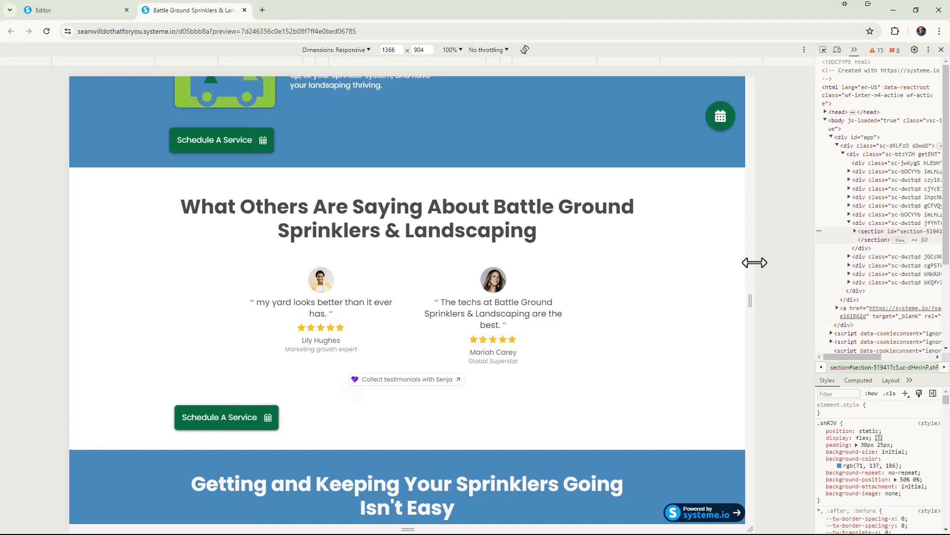
scroll(736, 264, down, 7)
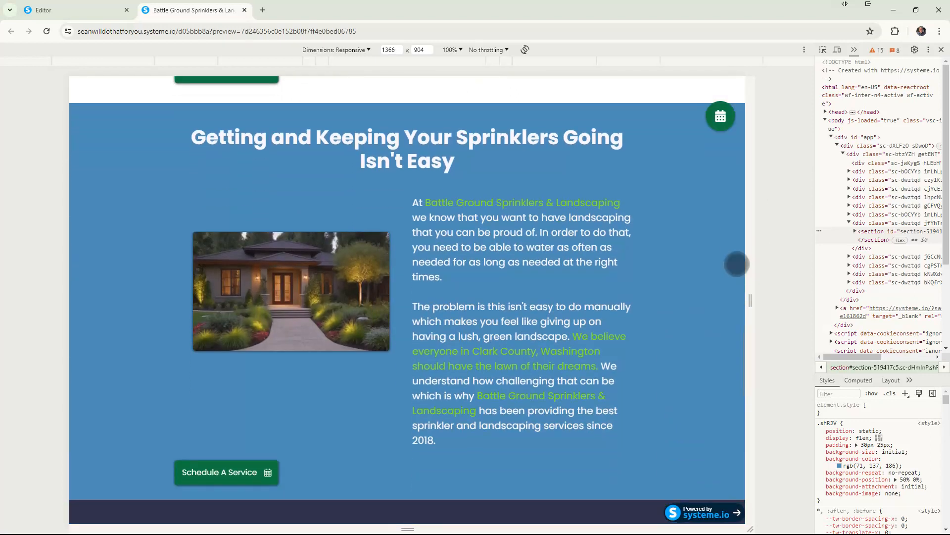
scroll(737, 263, down, 1)
scroll(736, 264, up, 1)
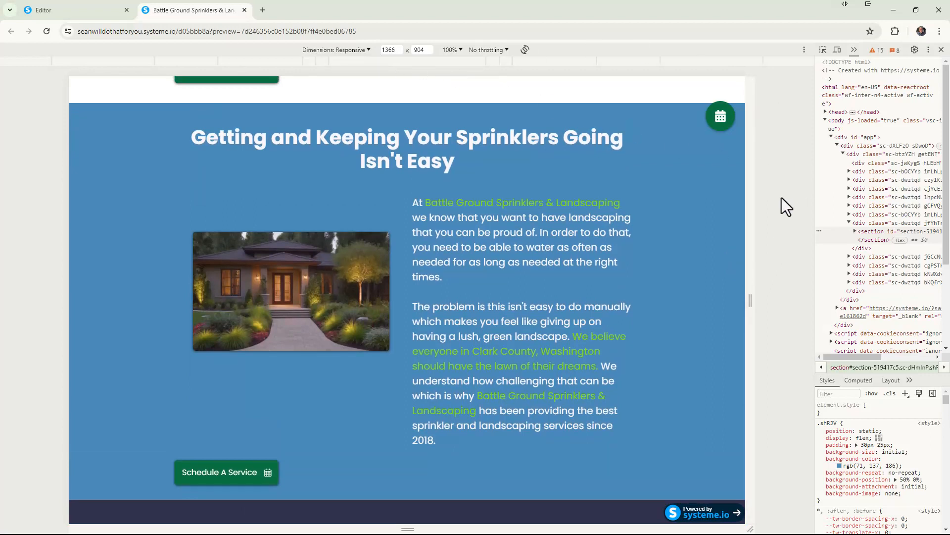
drag(749, 295, 618, 295)
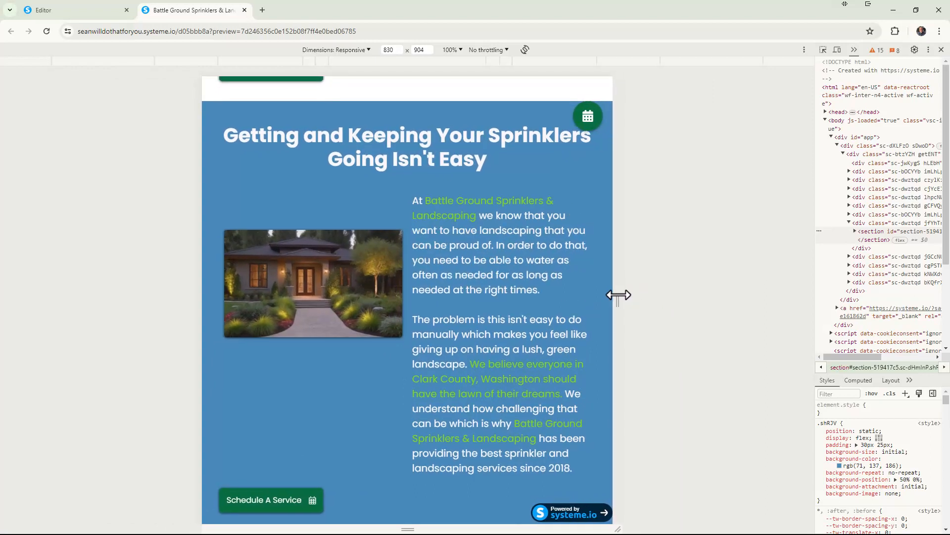
Check the problem section at iPhone SE and iPhone XR dimensions, and close the preview to return to the editor.
click(367, 49)
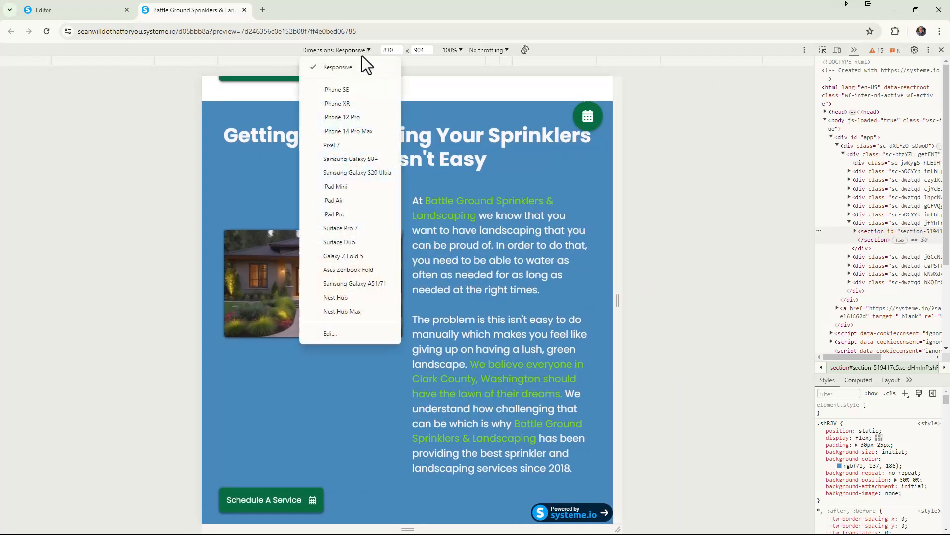
click(340, 92)
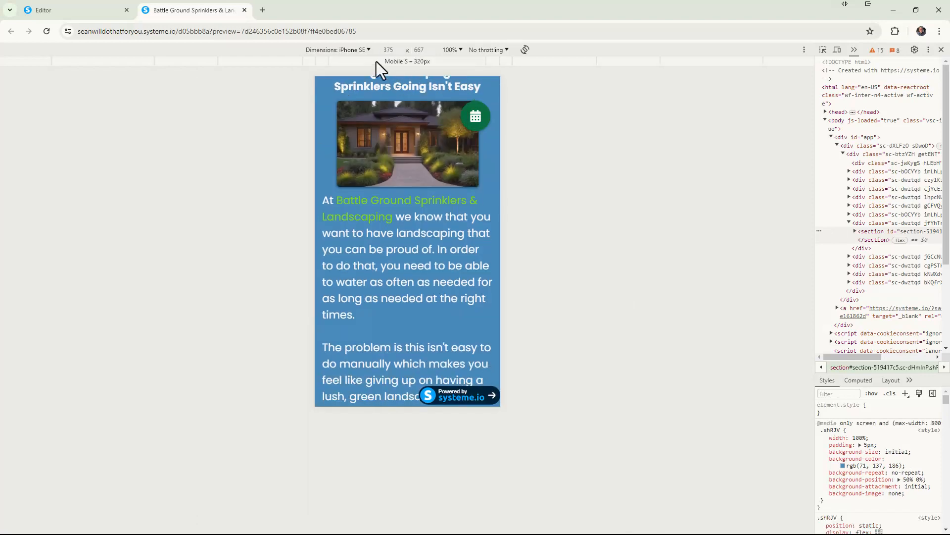
click(370, 51)
click(349, 101)
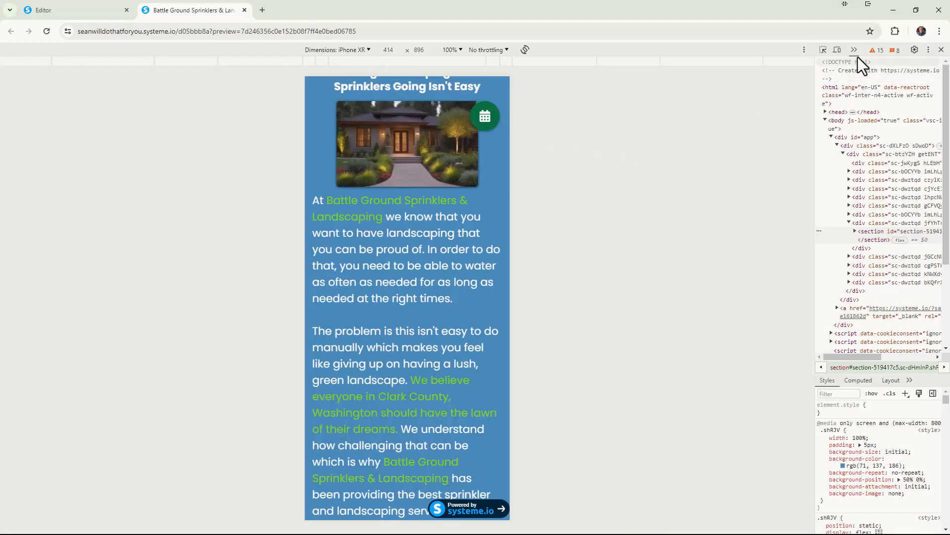
click(244, 9)
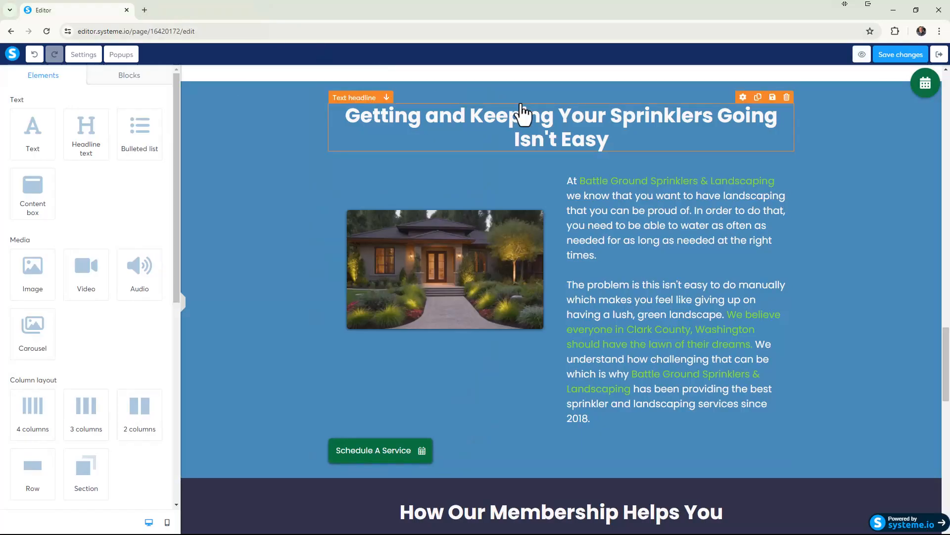